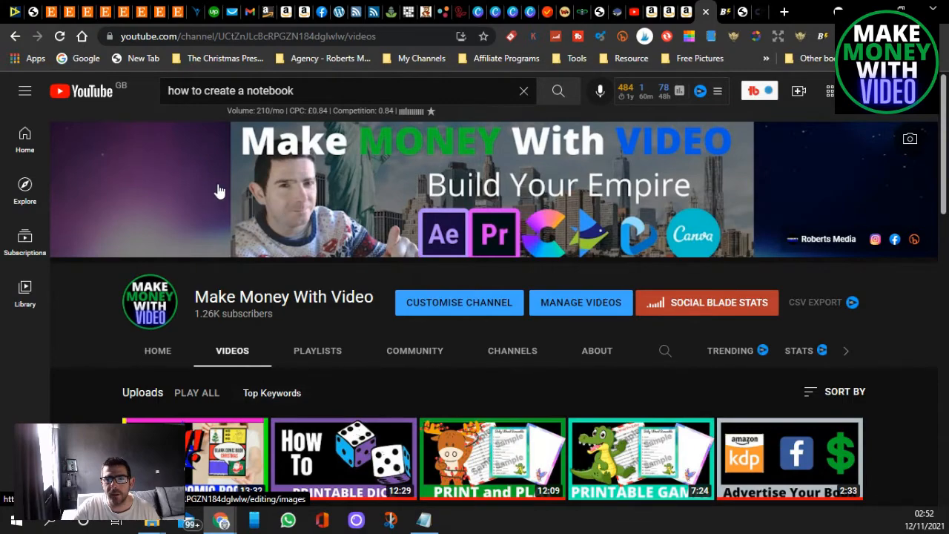
Step: Look through the uploaded videos on the Make Money With Video channel page
scroll(219, 191, down, 2)
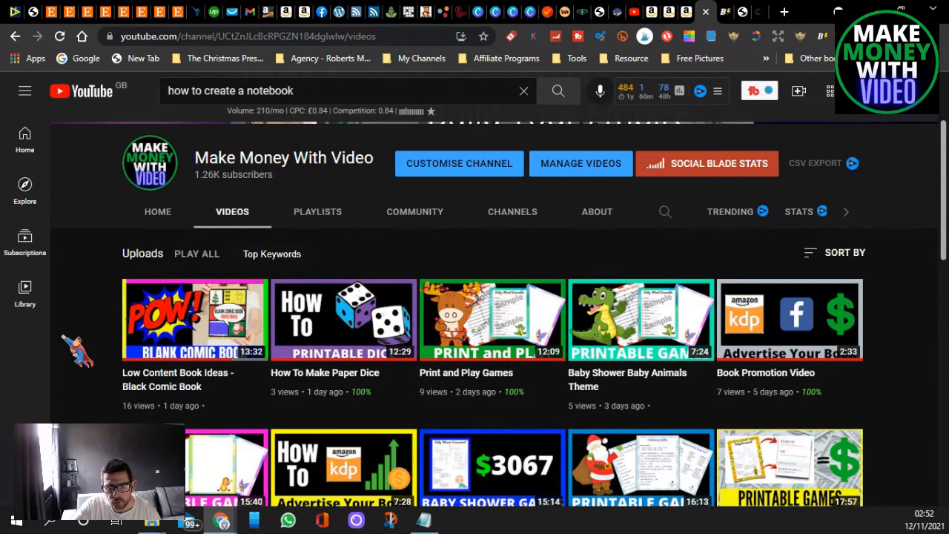
scroll(77, 350, down, 5)
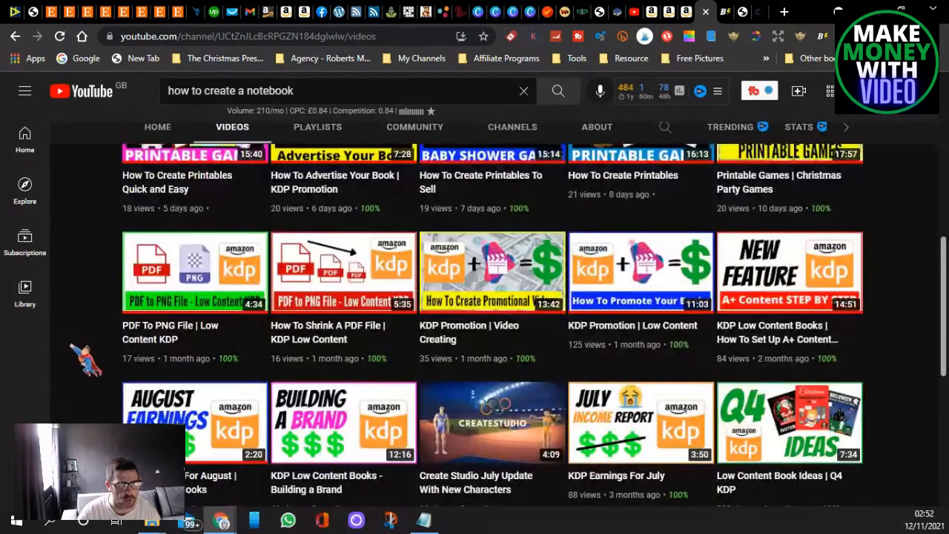
scroll(89, 364, up, 2)
mouse_move(474, 456)
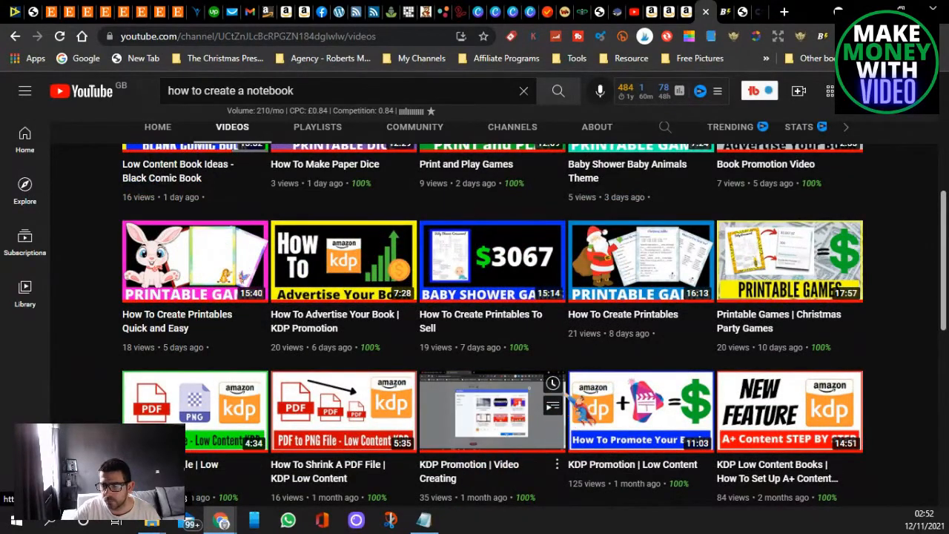
scroll(356, 371, up, 2)
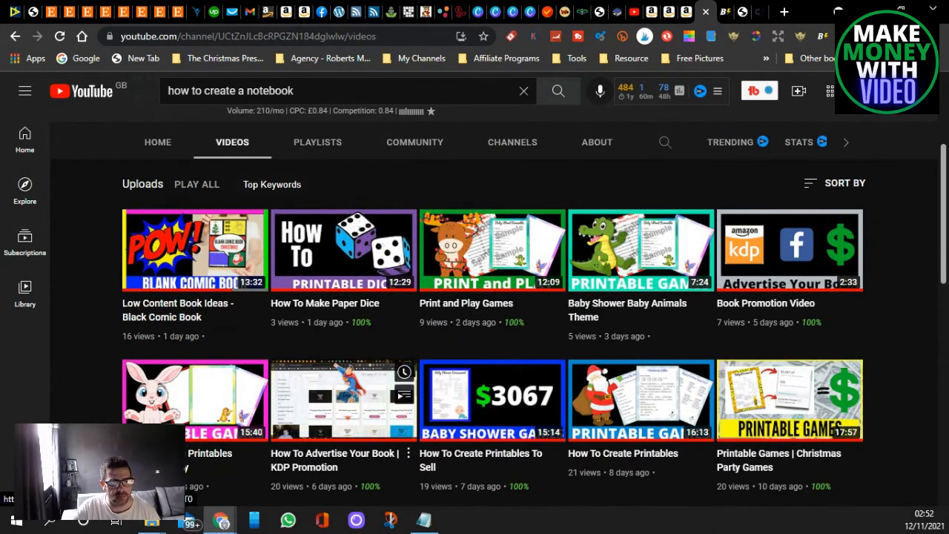
mouse_move(246, 345)
scroll(250, 349, up, 3)
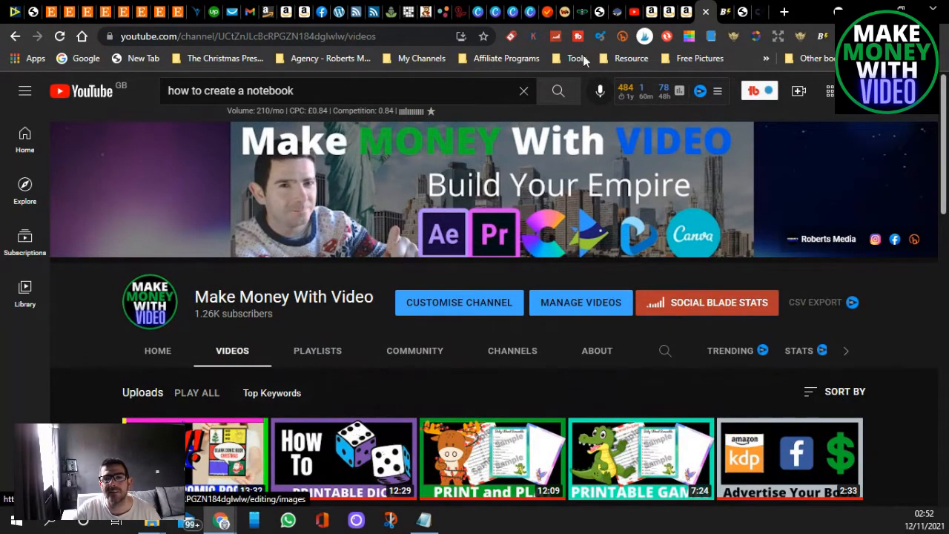
Step: Switch to the Book Bolt members page and review its tutorials, from Product Search through Mass Cover Creator
click(724, 13)
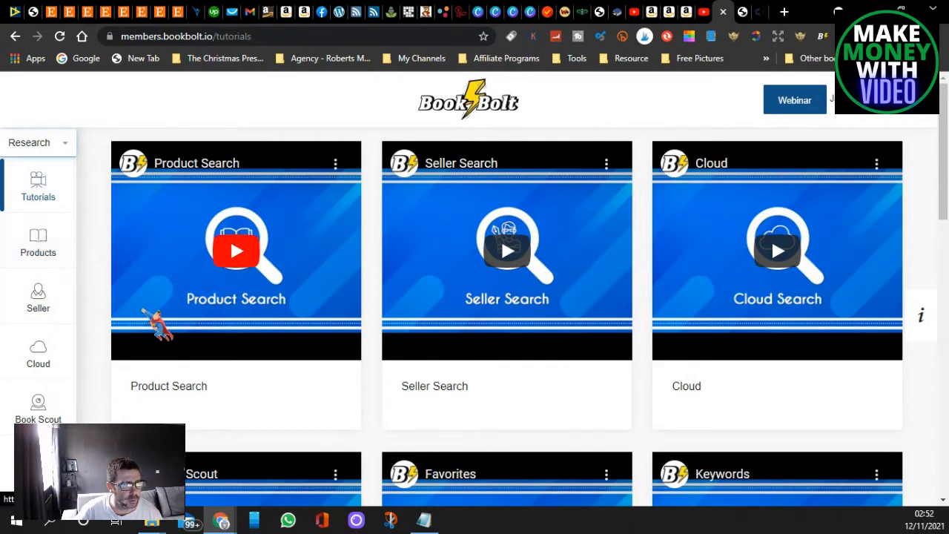
scroll(178, 289, down, 1)
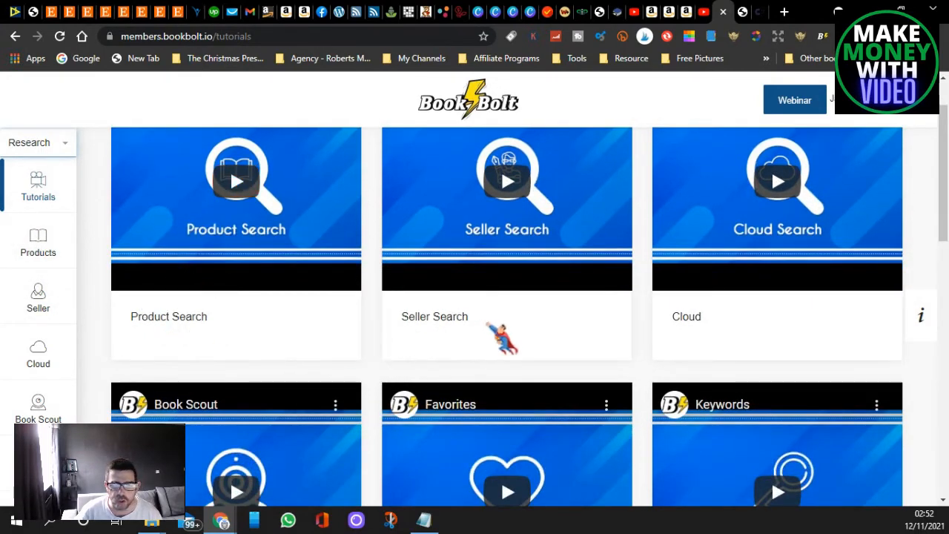
scroll(723, 308, down, 1)
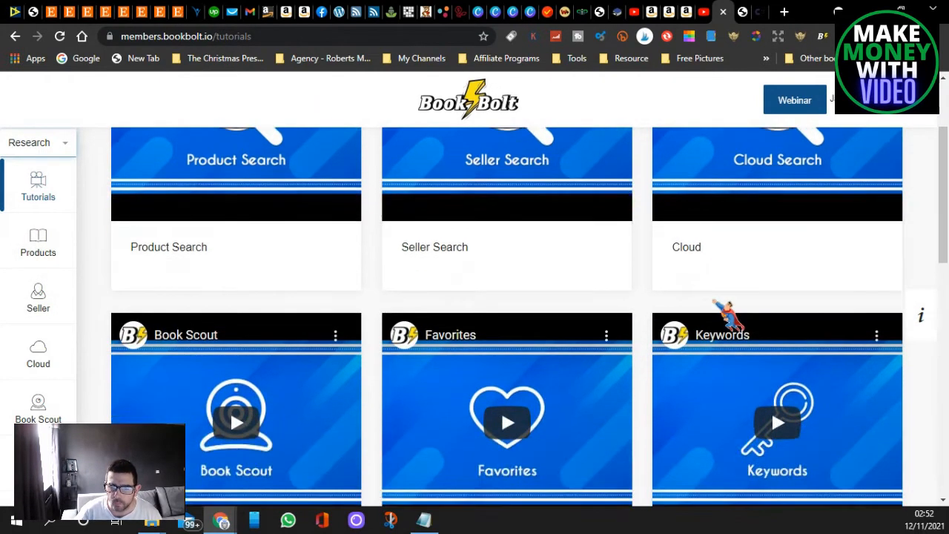
scroll(722, 311, down, 2)
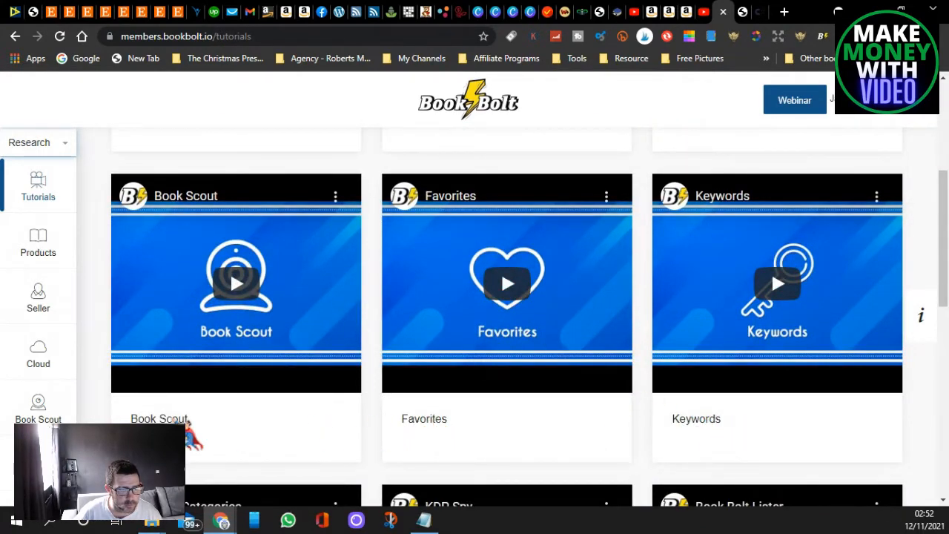
scroll(195, 339, down, 3)
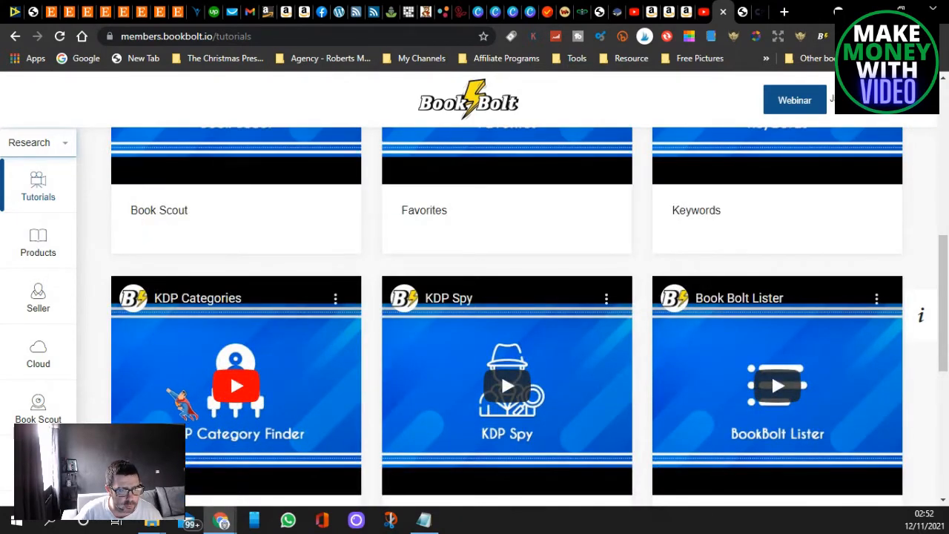
scroll(169, 400, down, 2)
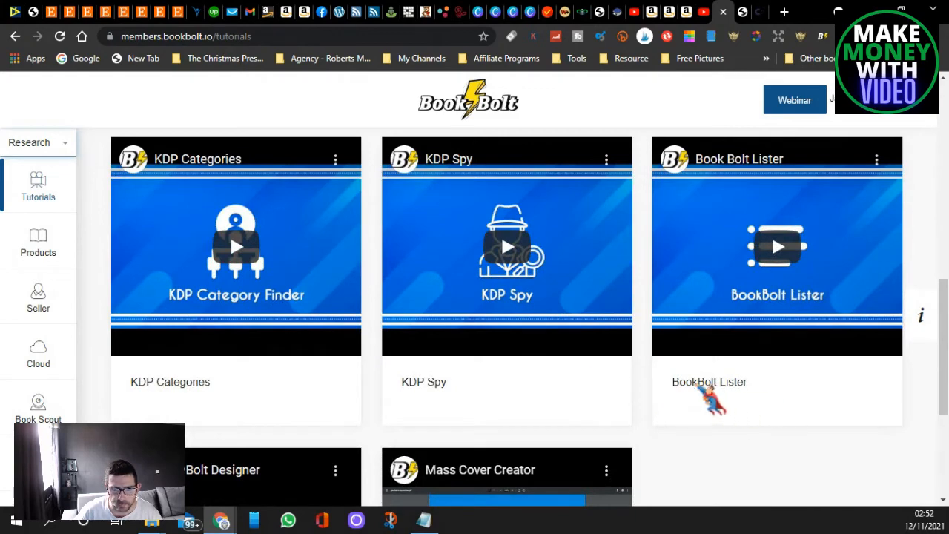
scroll(236, 398, down, 4)
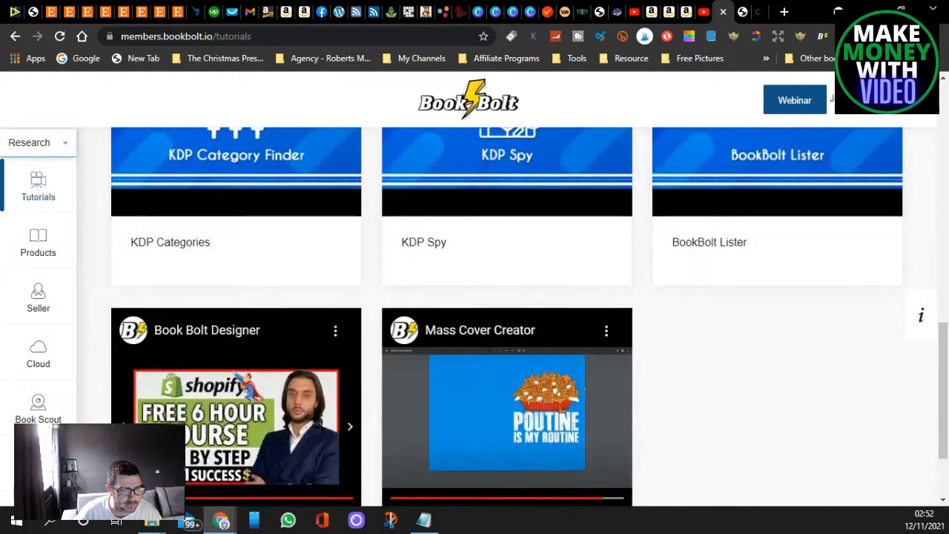
scroll(482, 447, up, 12)
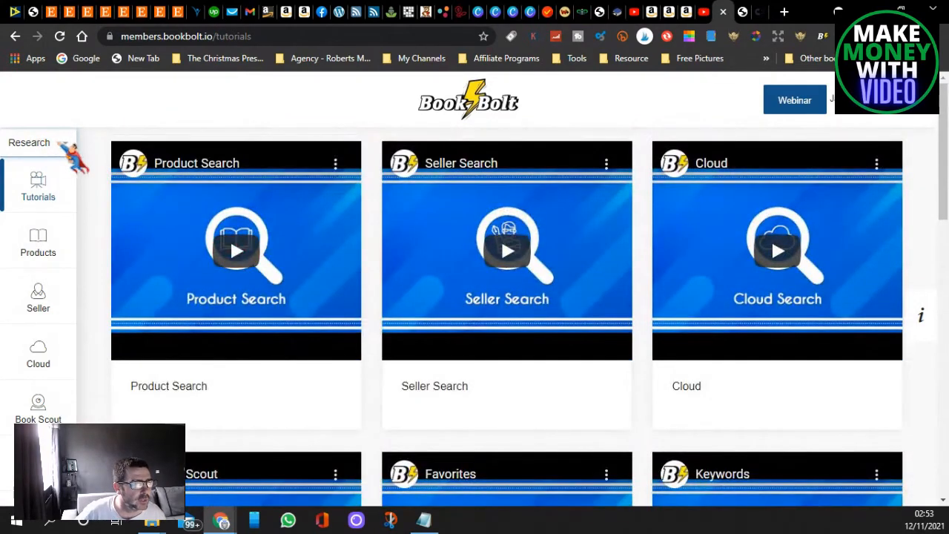
Step: Open BookBolt Designer from the Create tools, log in with the saved credentials and dismiss the browser's password warning
click(65, 146)
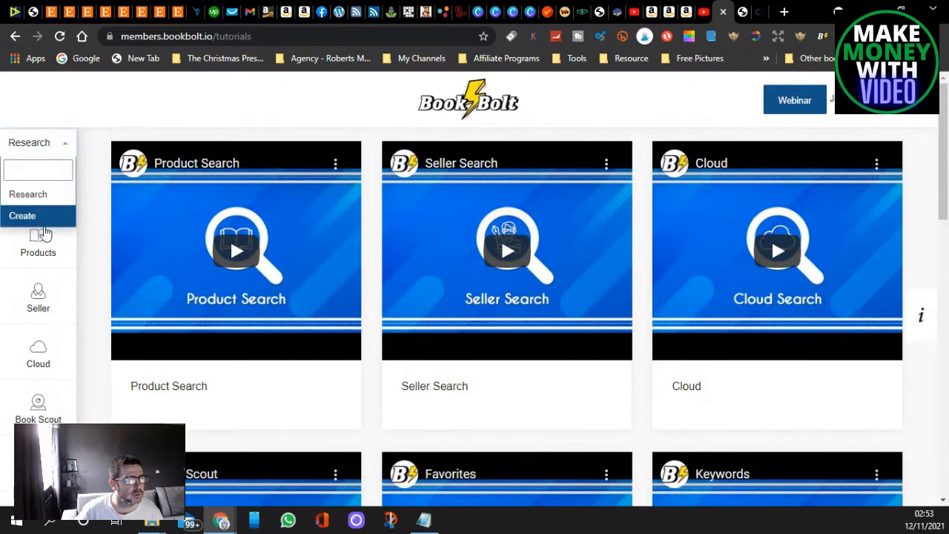
click(22, 216)
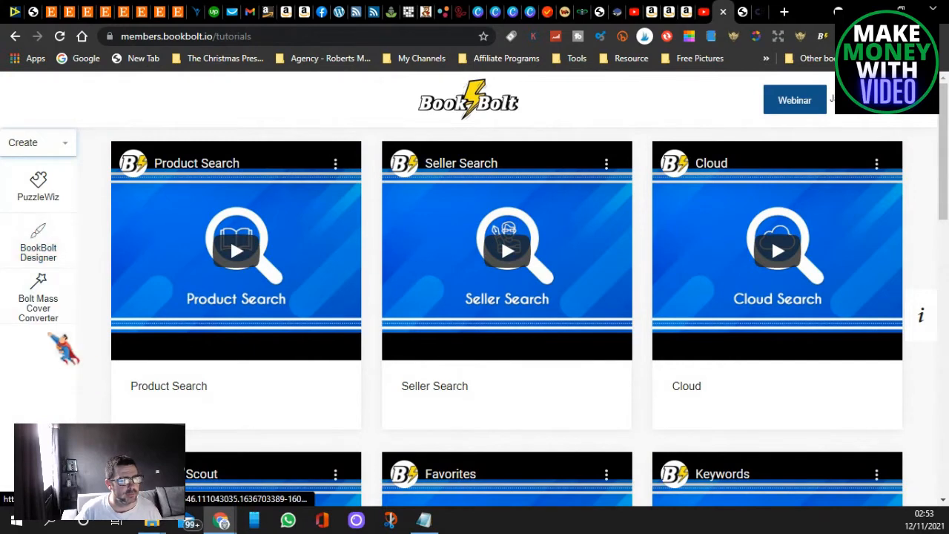
click(36, 250)
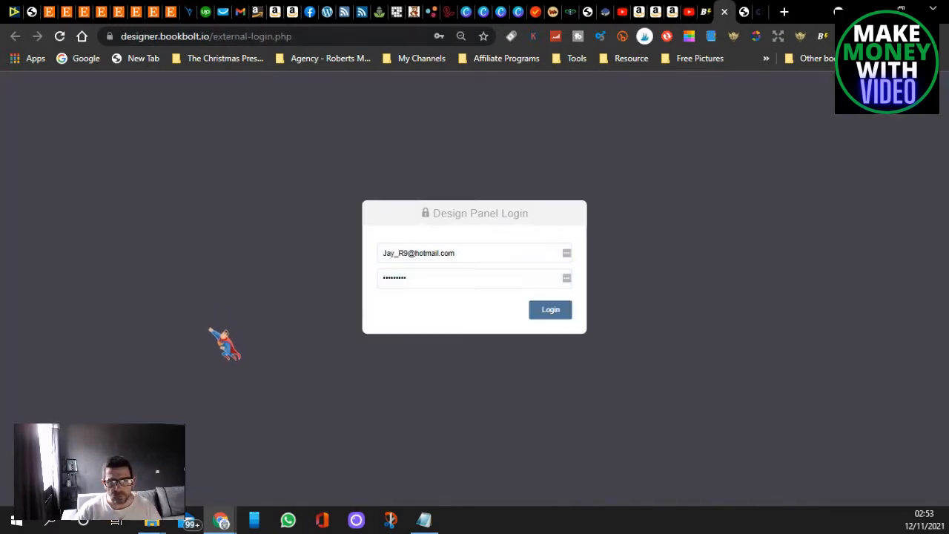
click(550, 311)
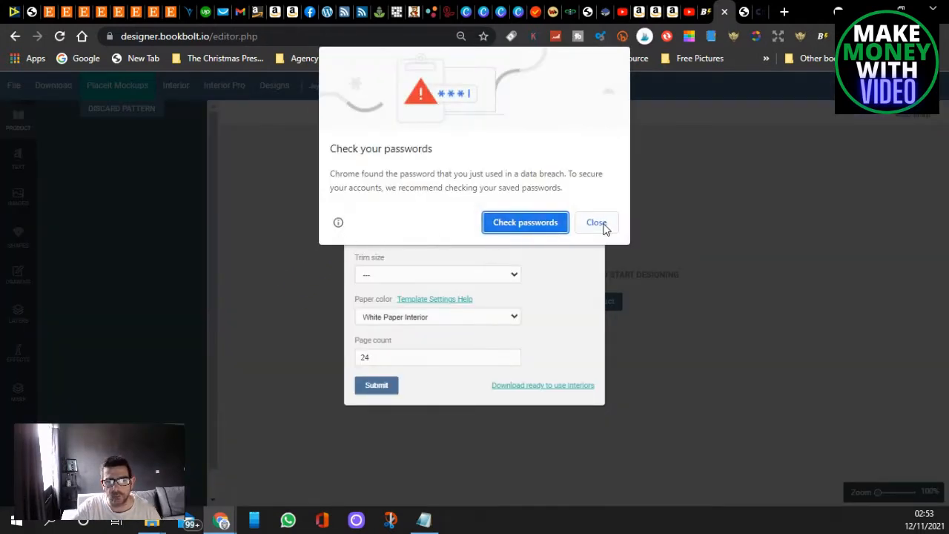
click(599, 224)
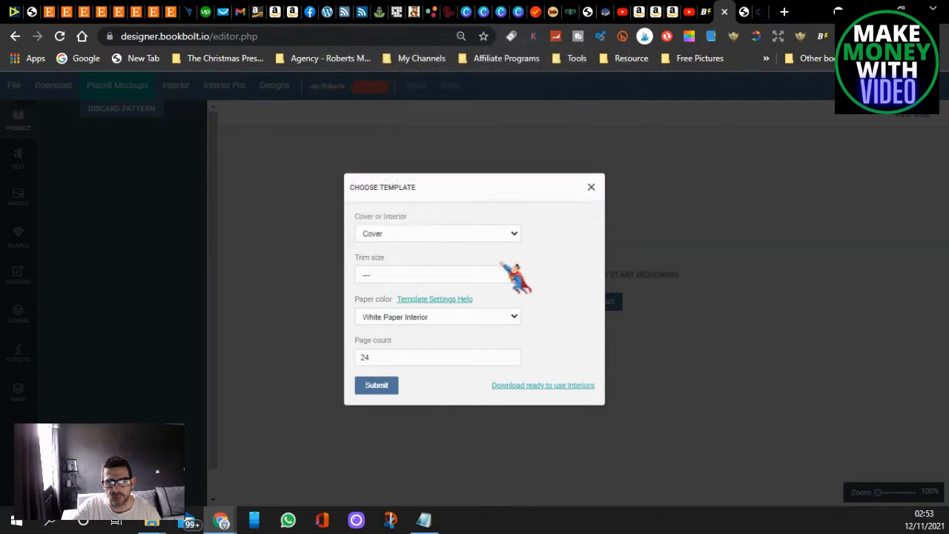
Step: Set the cover template's trim size to 8.5 x 11 in and its page count to 150
click(427, 275)
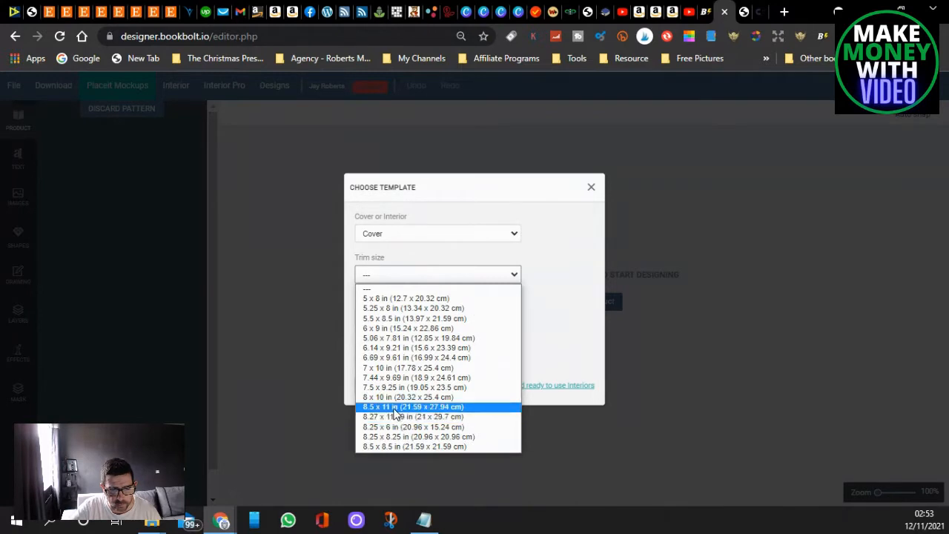
click(420, 407)
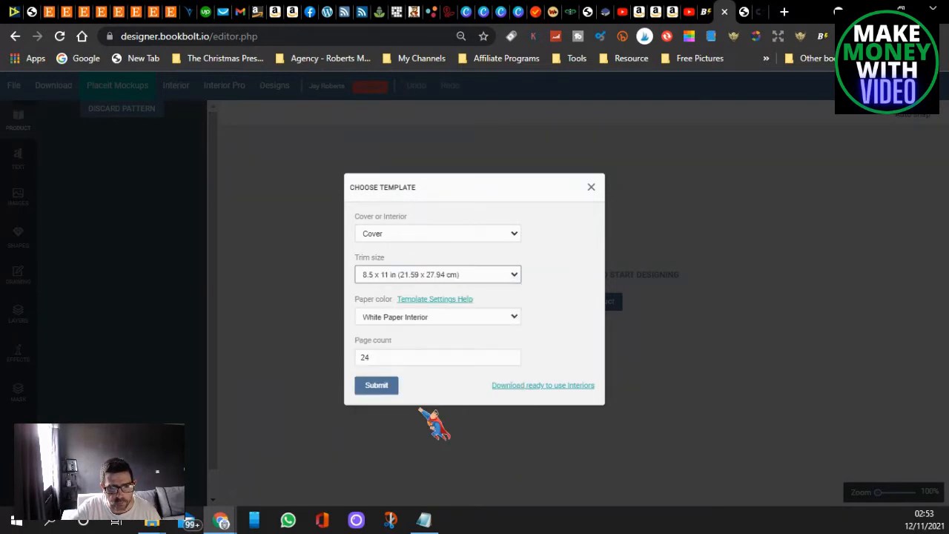
click(445, 275)
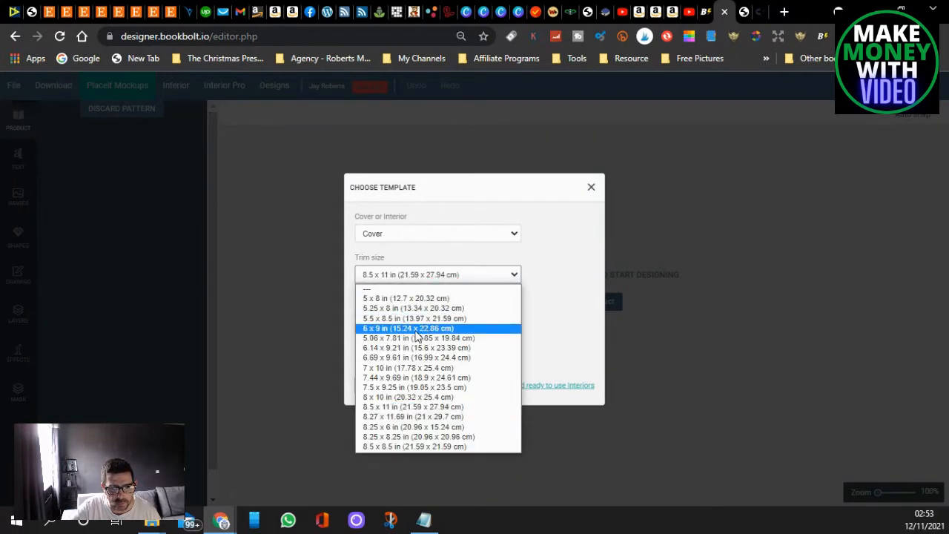
click(411, 406)
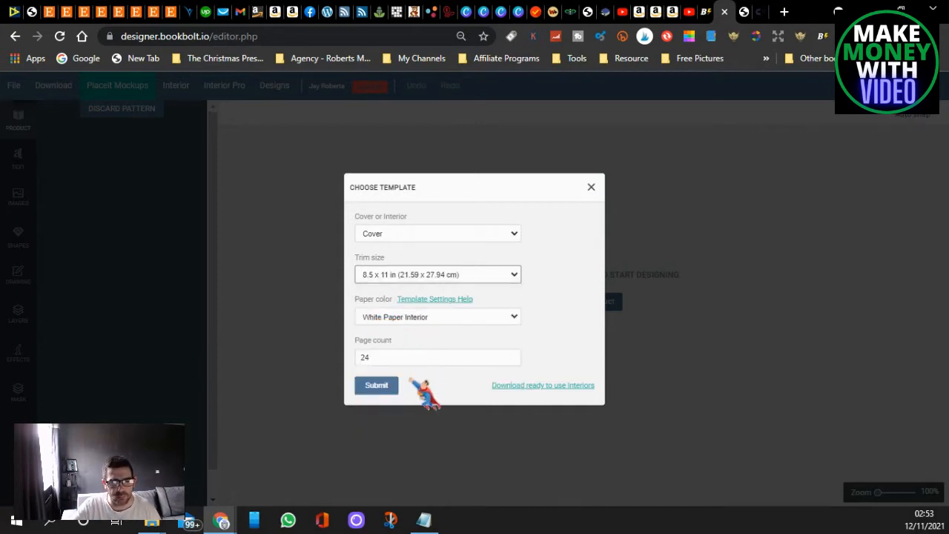
drag(384, 361, 362, 357)
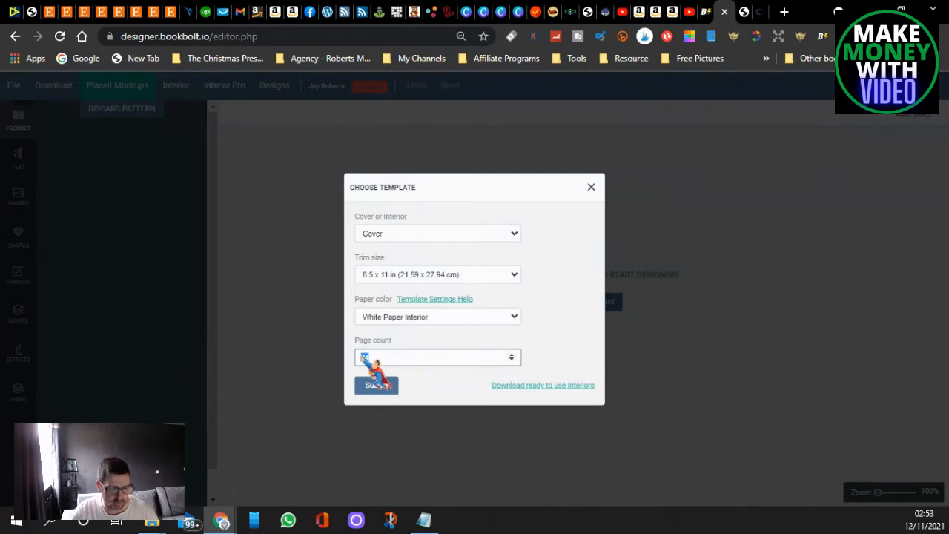
text(150)
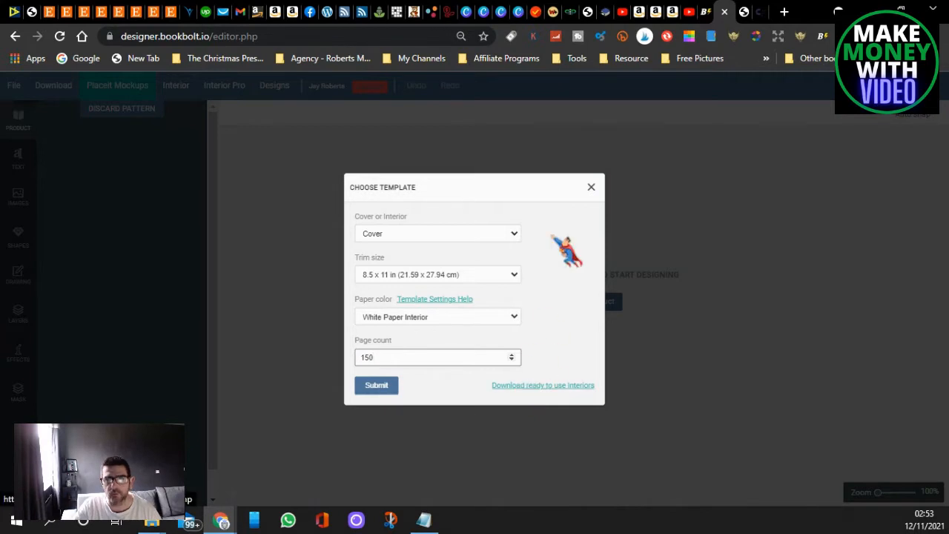
Step: Switch to the Interior Generator page and examine the available interior templates, including the planners, comic books and graph papers
click(743, 10)
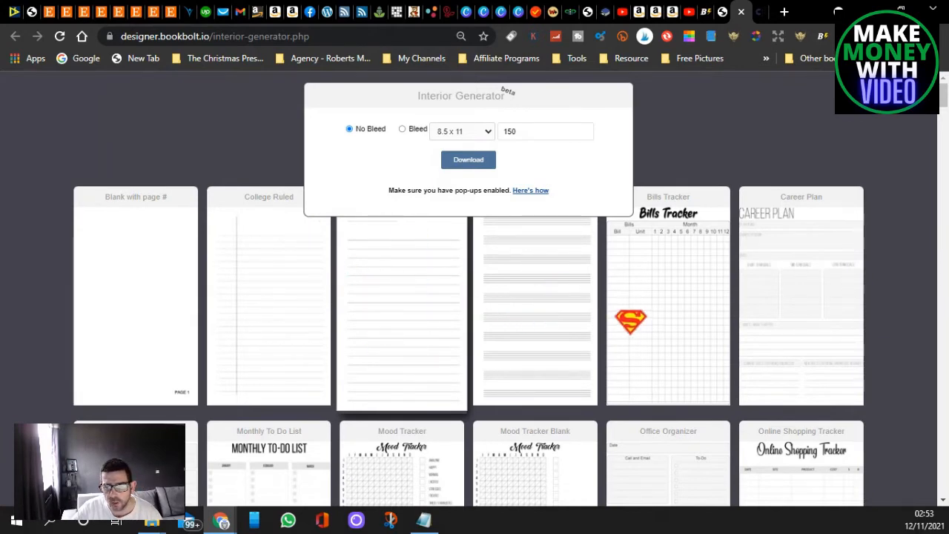
scroll(628, 322, down, 2)
scroll(625, 332, down, 7)
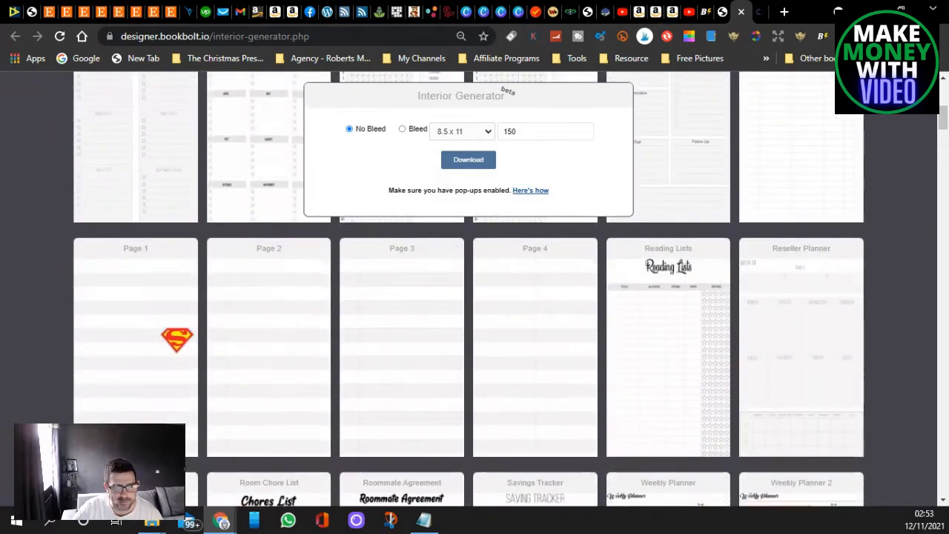
scroll(195, 349, down, 1)
scroll(222, 361, up, 2)
scroll(222, 362, down, 8)
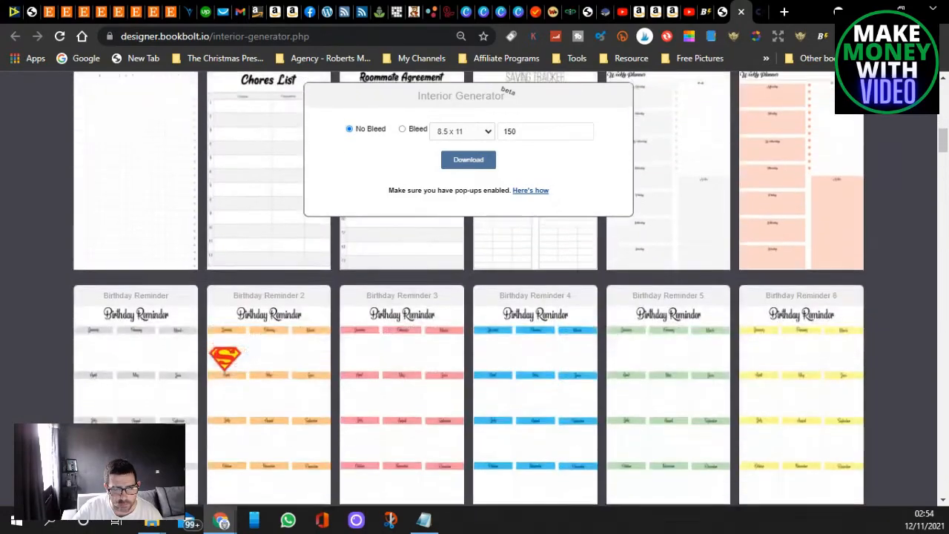
scroll(215, 360, down, 10)
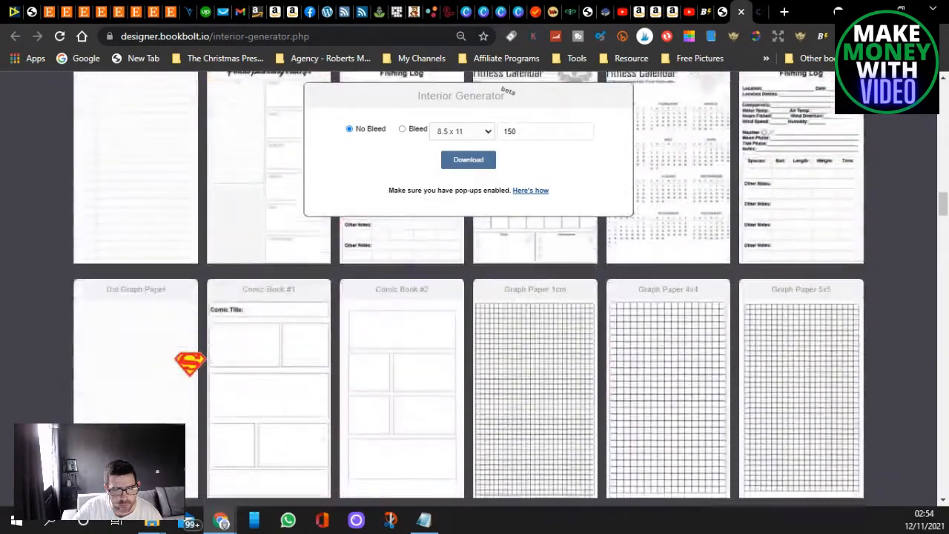
scroll(237, 343, up, 2)
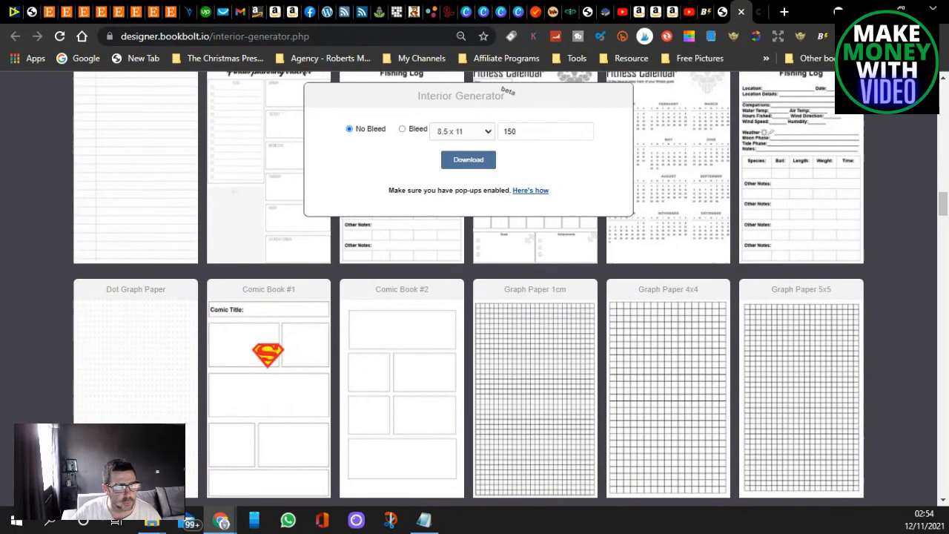
scroll(266, 351, down, 2)
scroll(265, 352, down, 15)
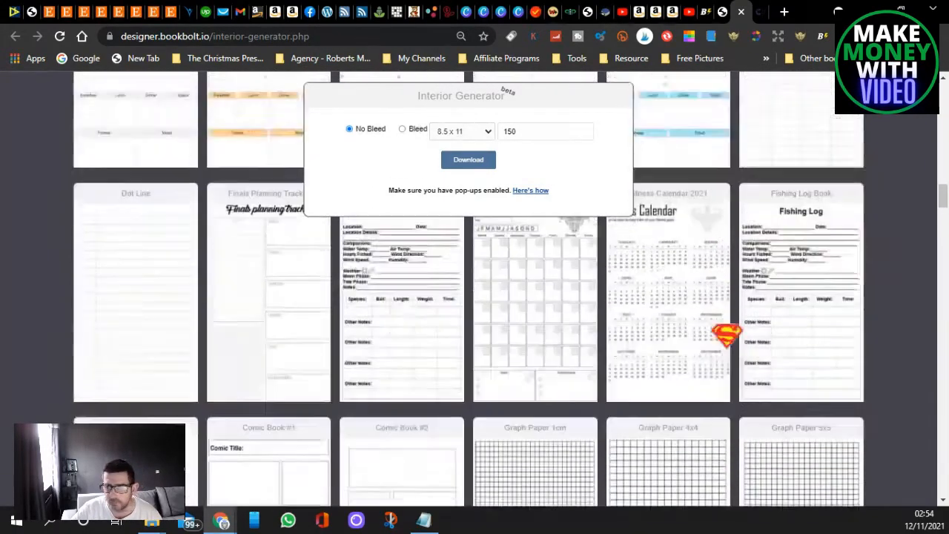
scroll(324, 326, up, 15)
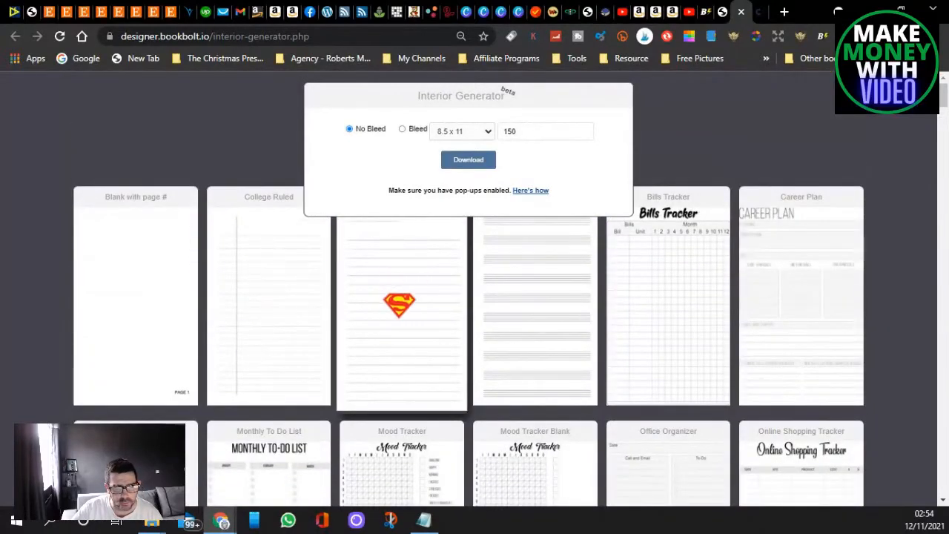
Step: Select the lined Journal interior, set its size to 8.5 x 11 and download the 150-page PDF without bleed
click(399, 304)
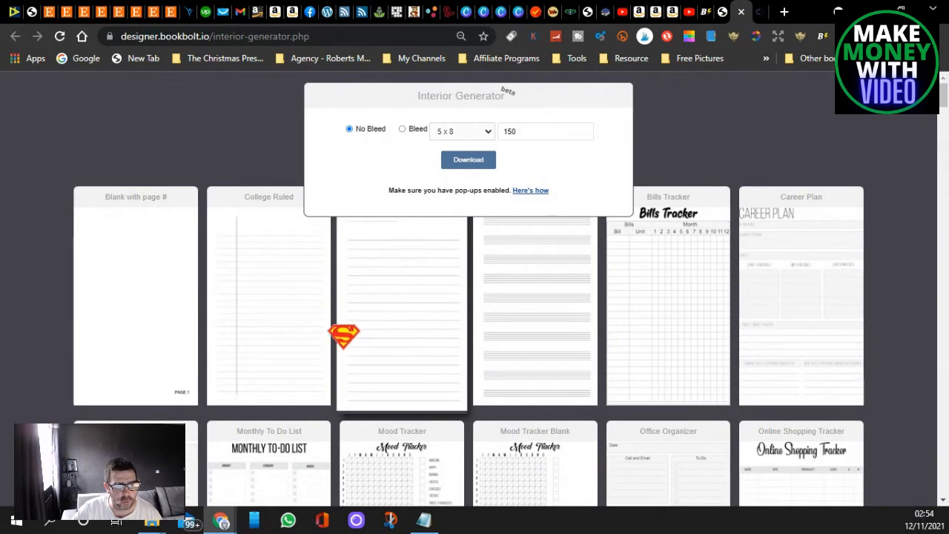
click(485, 132)
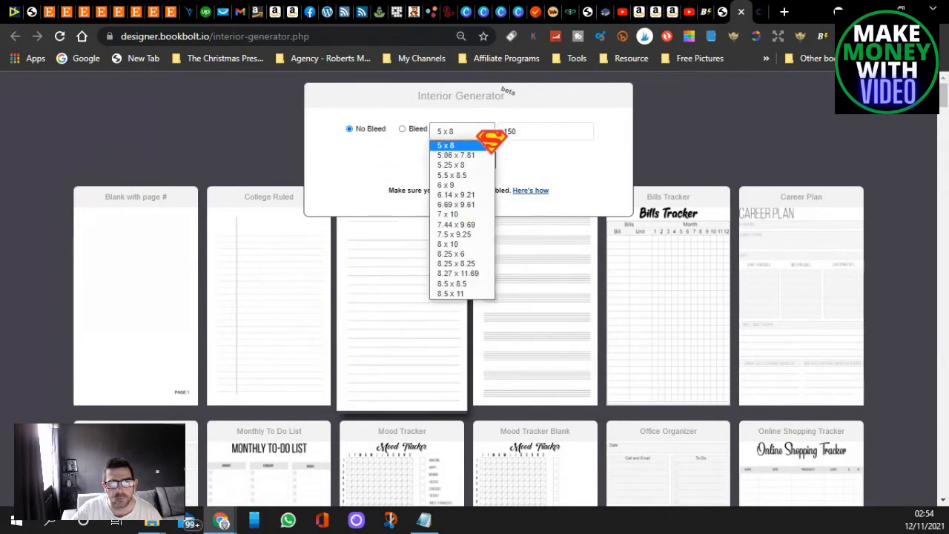
click(453, 295)
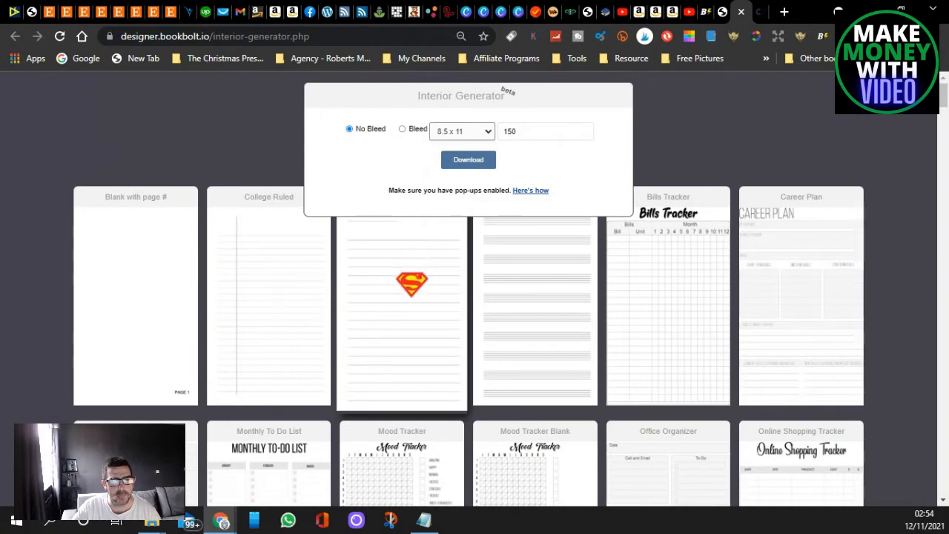
click(466, 161)
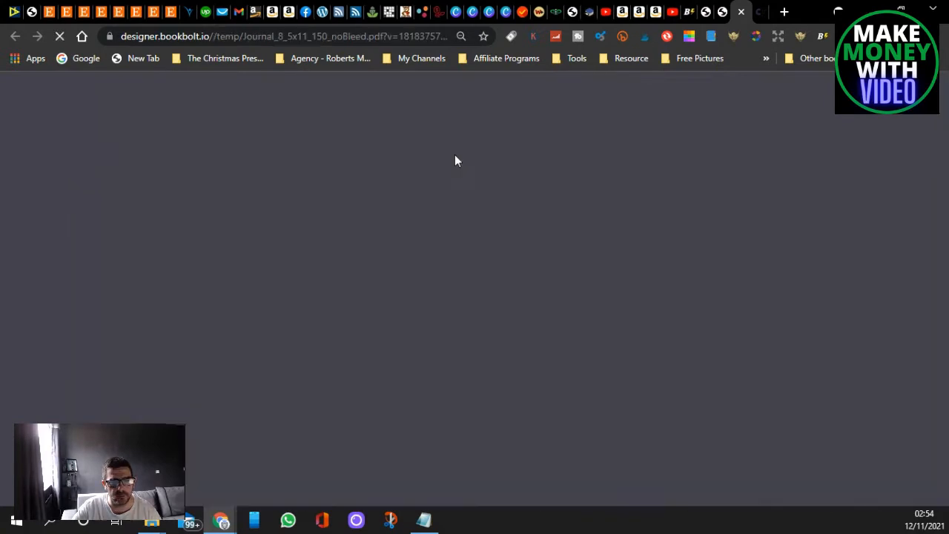
Step: Examine the generated journal PDF's lined pages, with the view reduced to 50% so whole pages can be checked
scroll(511, 248, down, 10)
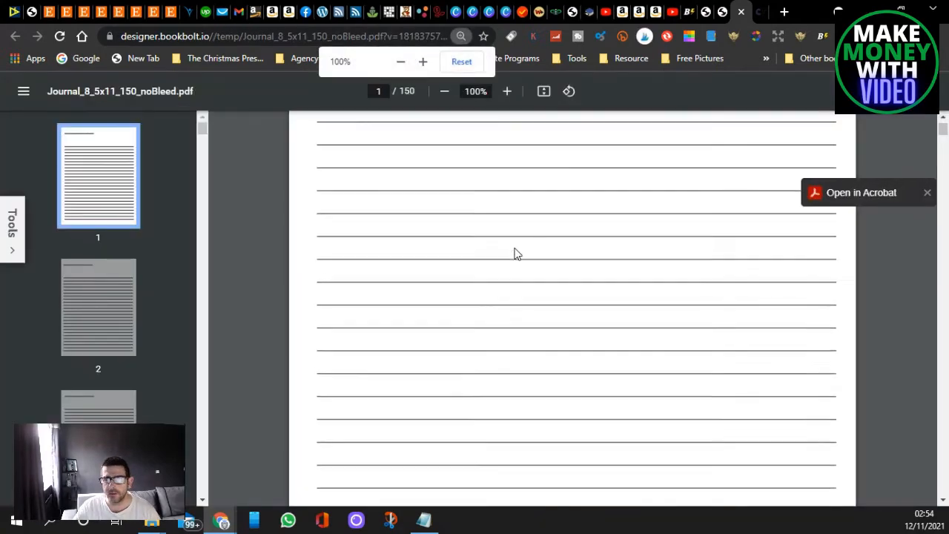
scroll(517, 258, up, 5)
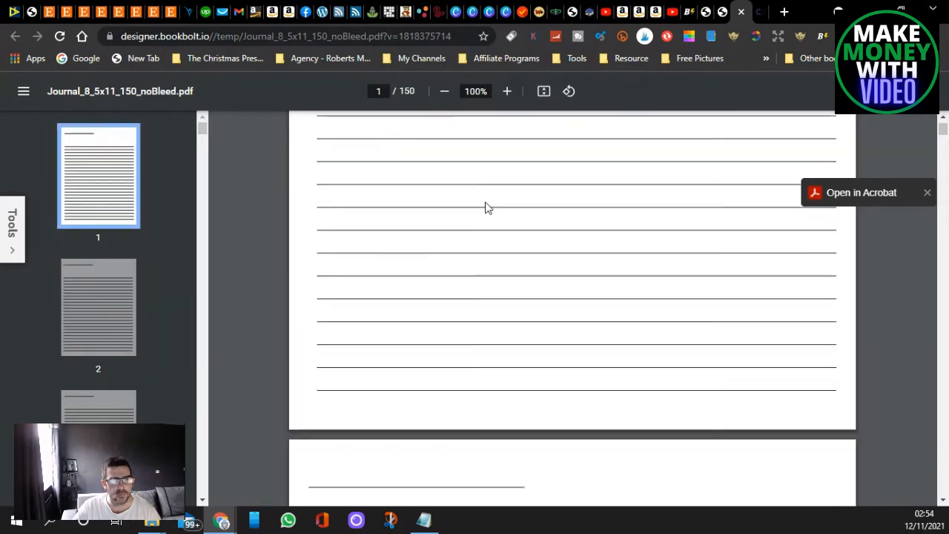
click(445, 91)
click(445, 92)
click(445, 91)
click(445, 91)
click(445, 91)
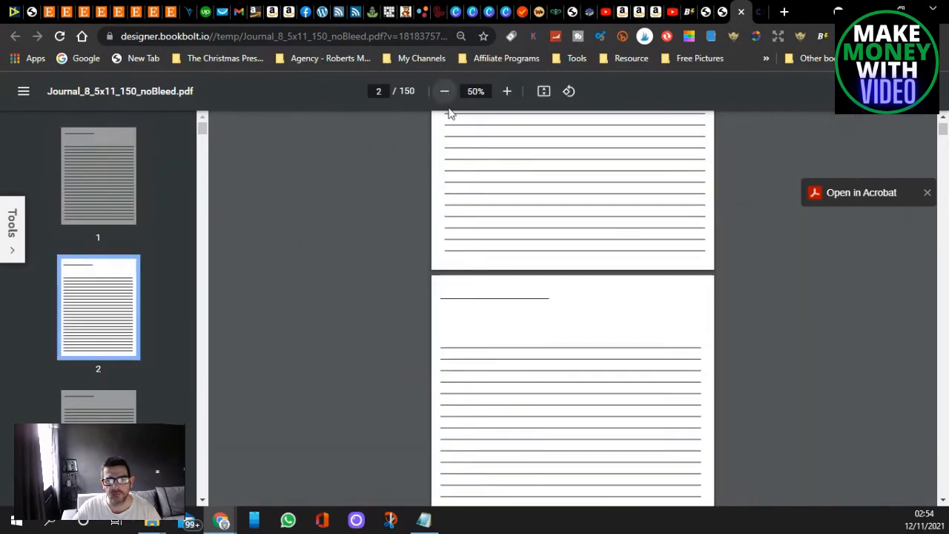
scroll(438, 274, up, 3)
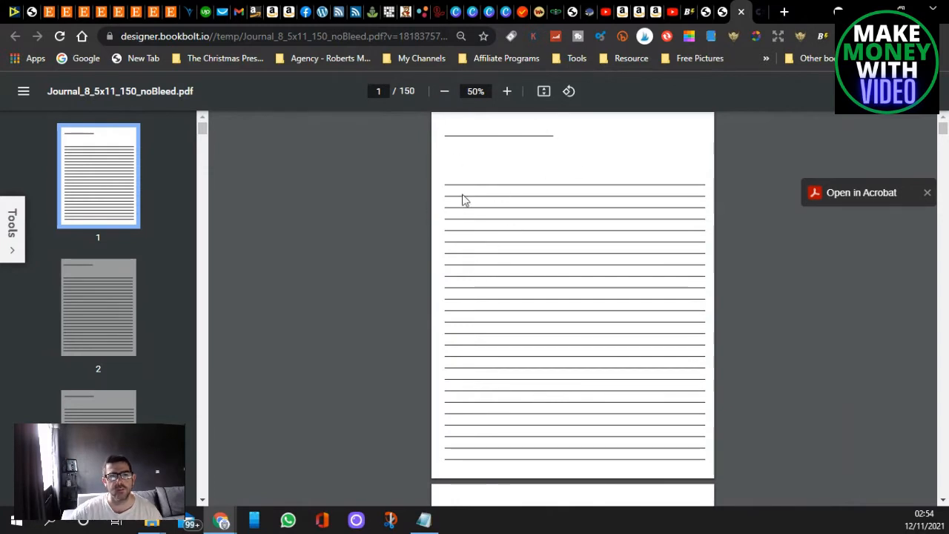
Step: Return to the cover designer, create the cover from the entered template settings and set its product color to white
click(689, 12)
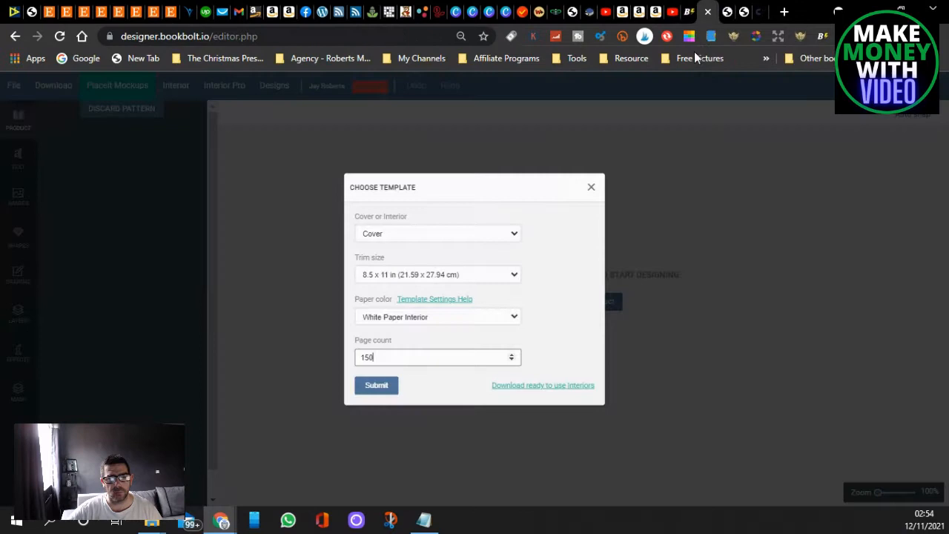
click(376, 387)
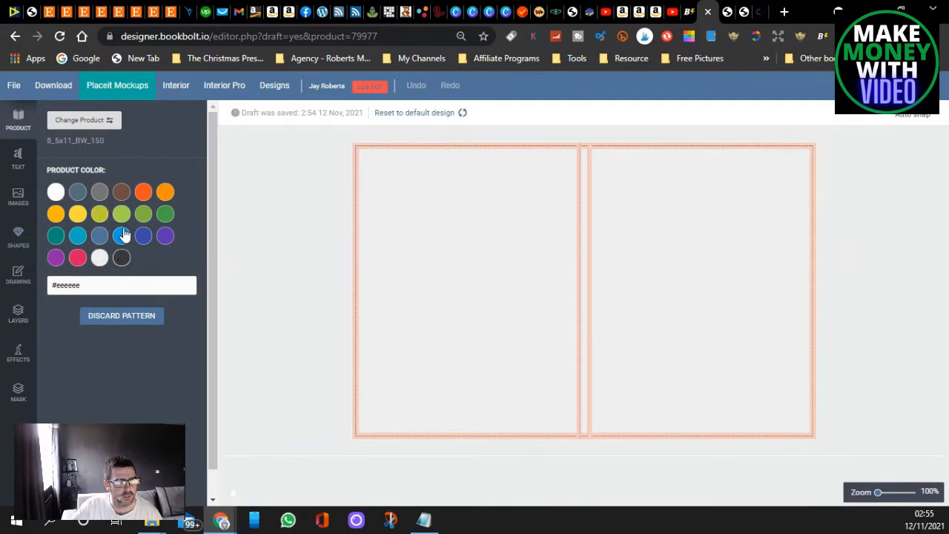
click(165, 236)
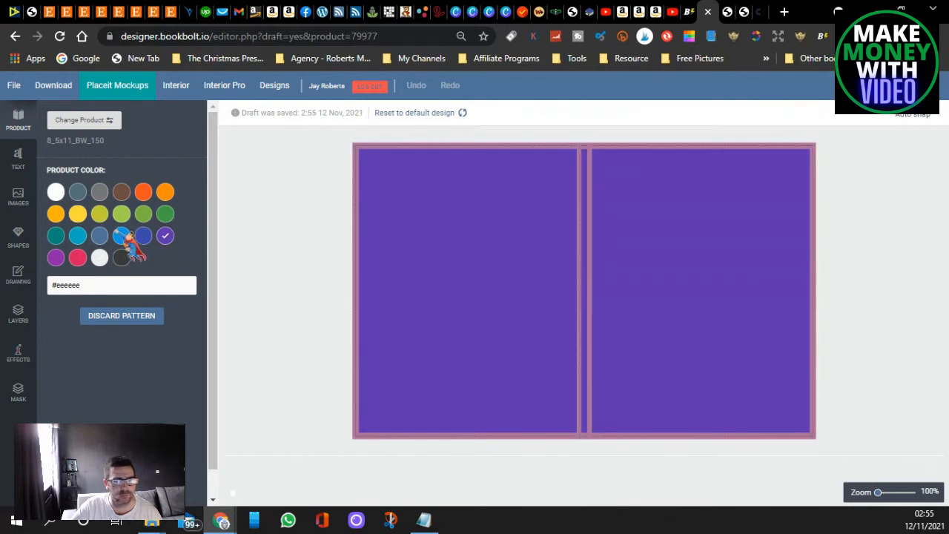
click(99, 258)
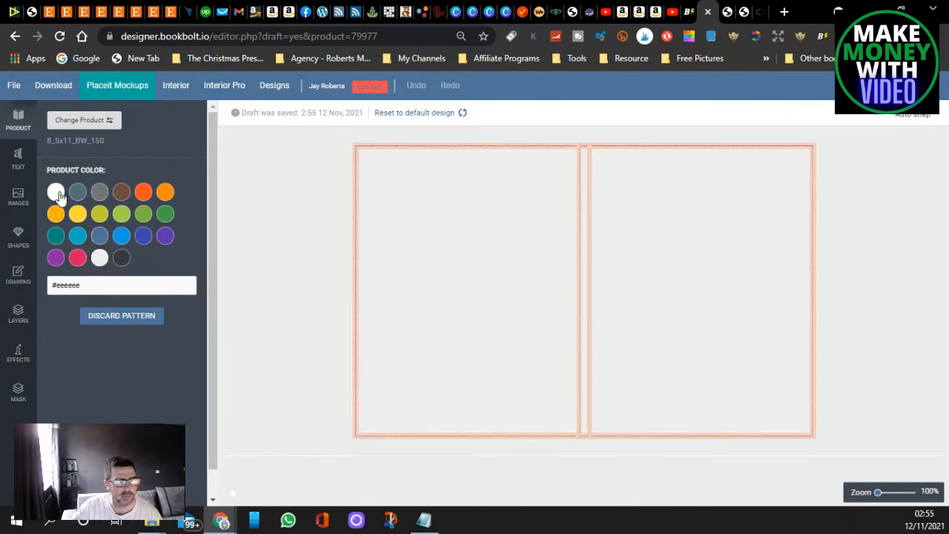
click(56, 193)
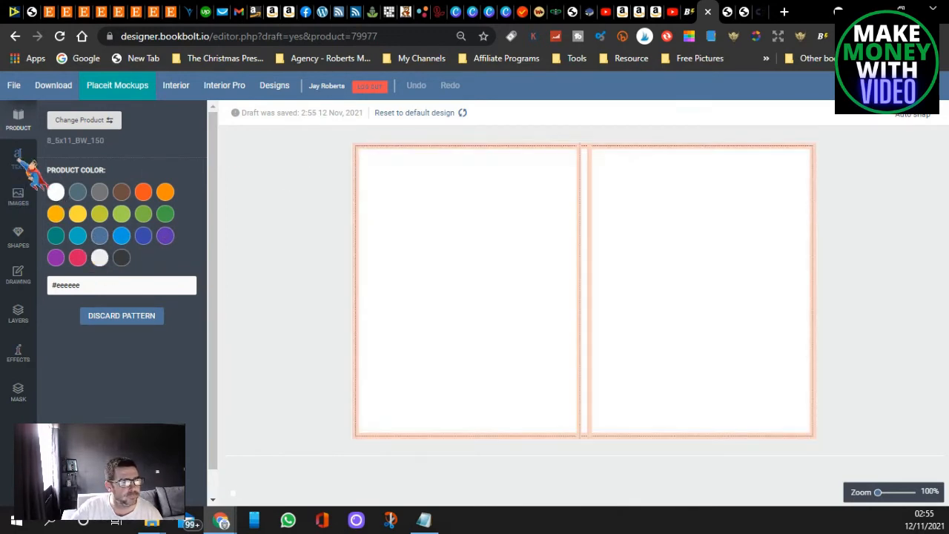
Step: Place the pink background image with blue and yellow flowers on the front cover and scale it to fill that panel
click(24, 198)
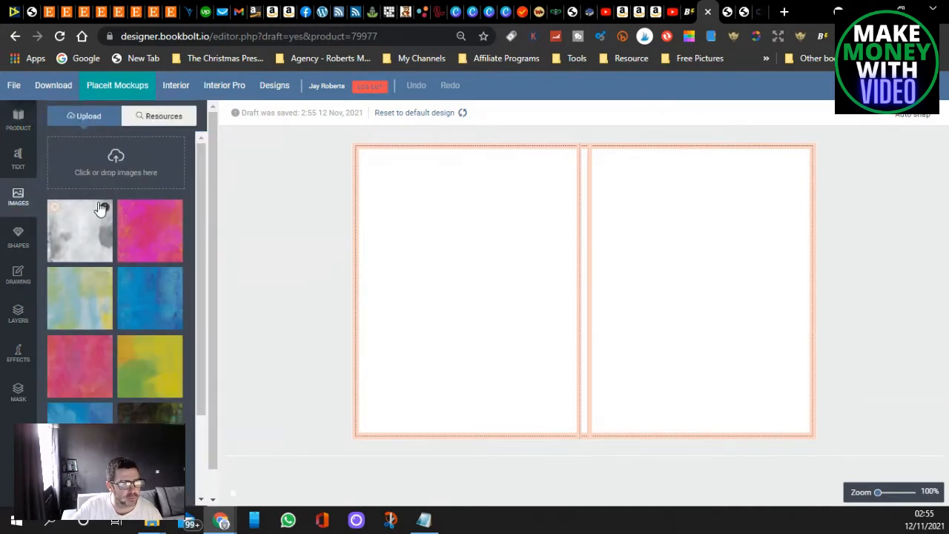
scroll(87, 329, down, 10)
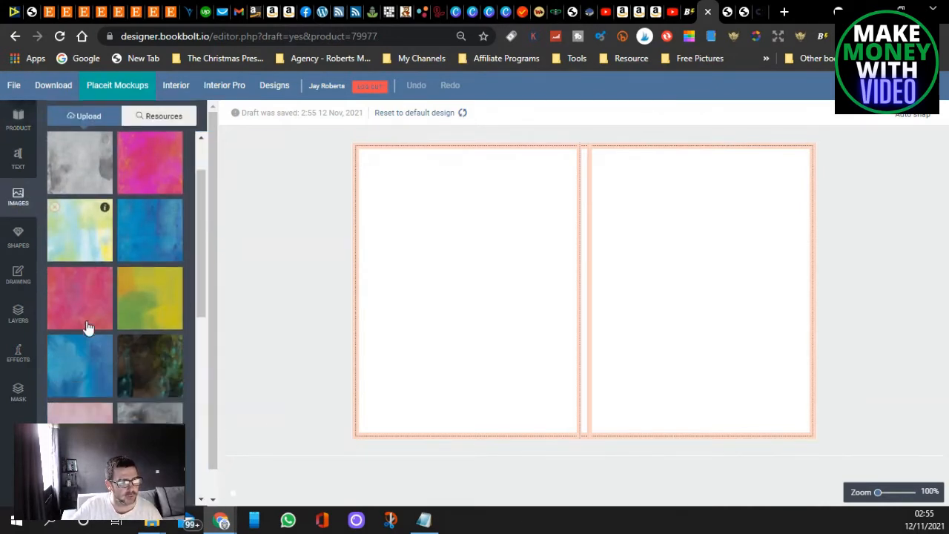
scroll(85, 331, down, 10)
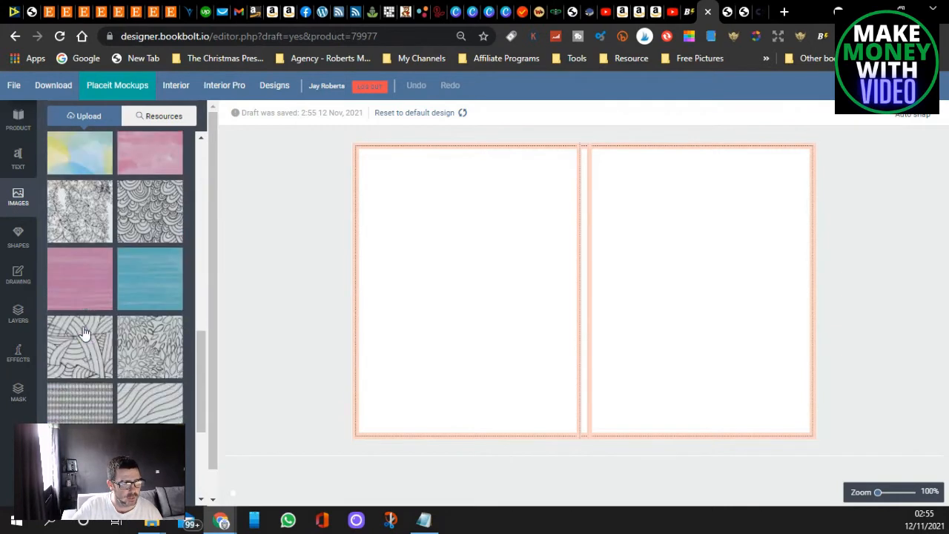
scroll(80, 330, down, 5)
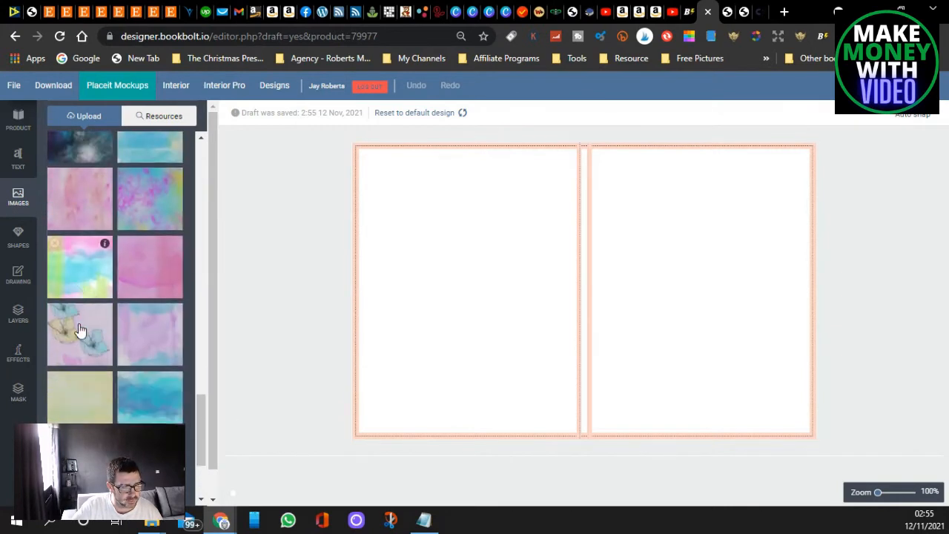
drag(72, 263, 652, 255)
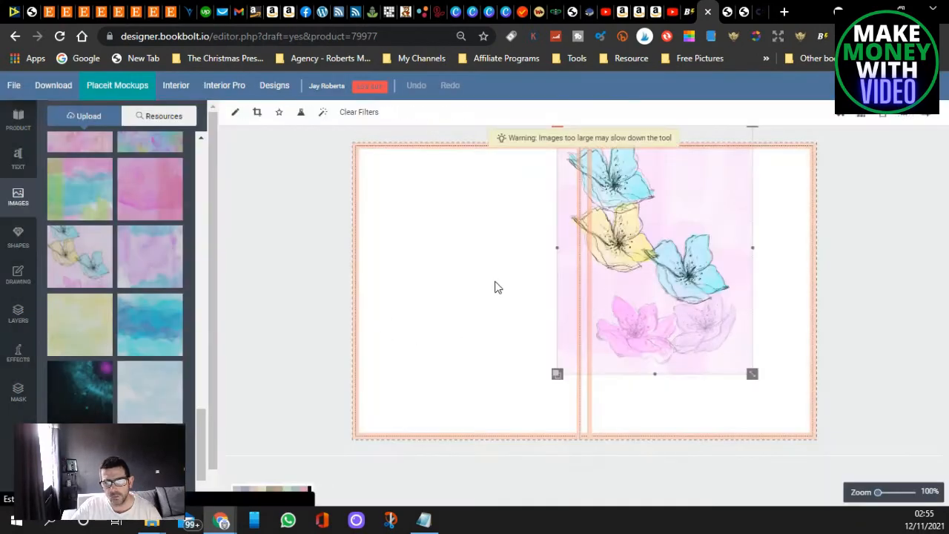
mouse_move(671, 306)
mouse_down()
mouse_move(699, 309)
mouse_move(690, 324)
mouse_move(687, 311)
mouse_up()
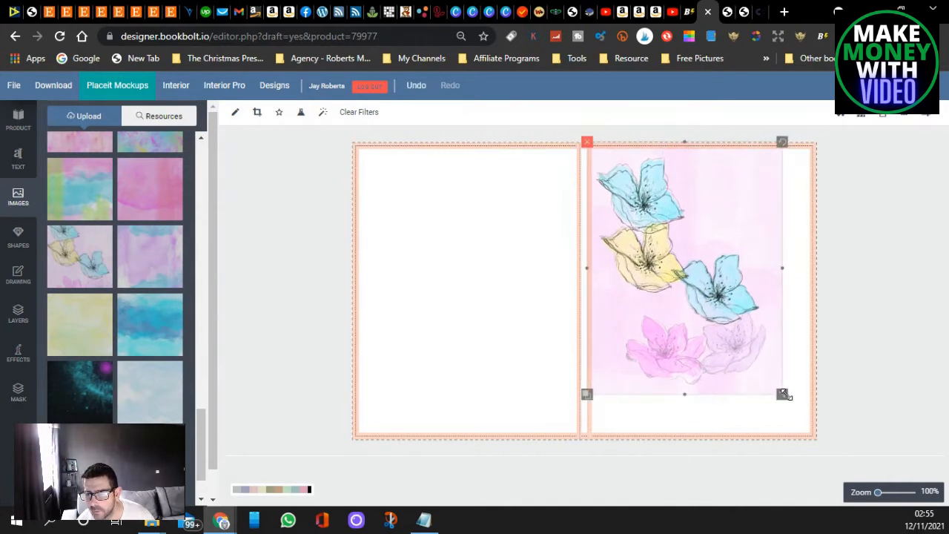
drag(783, 394, 826, 426)
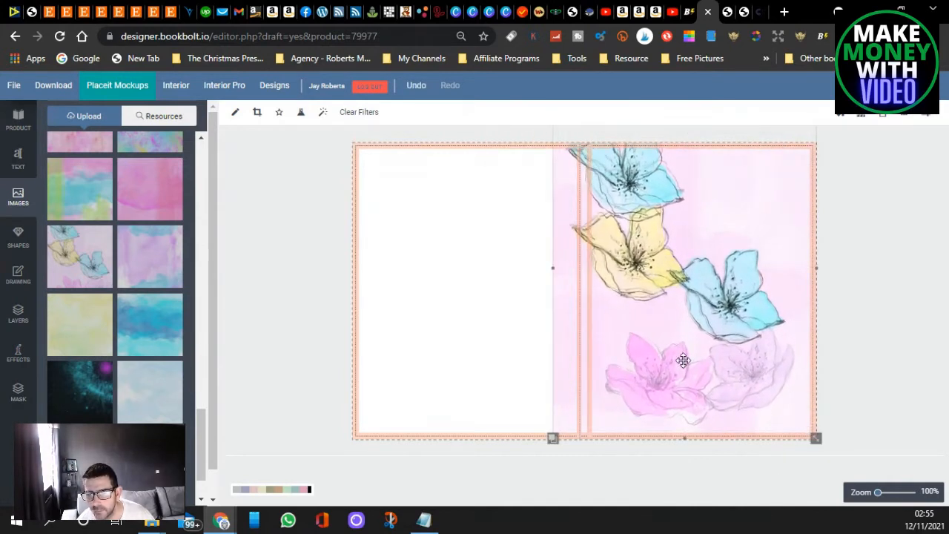
drag(682, 360, 698, 377)
drag(831, 452, 823, 434)
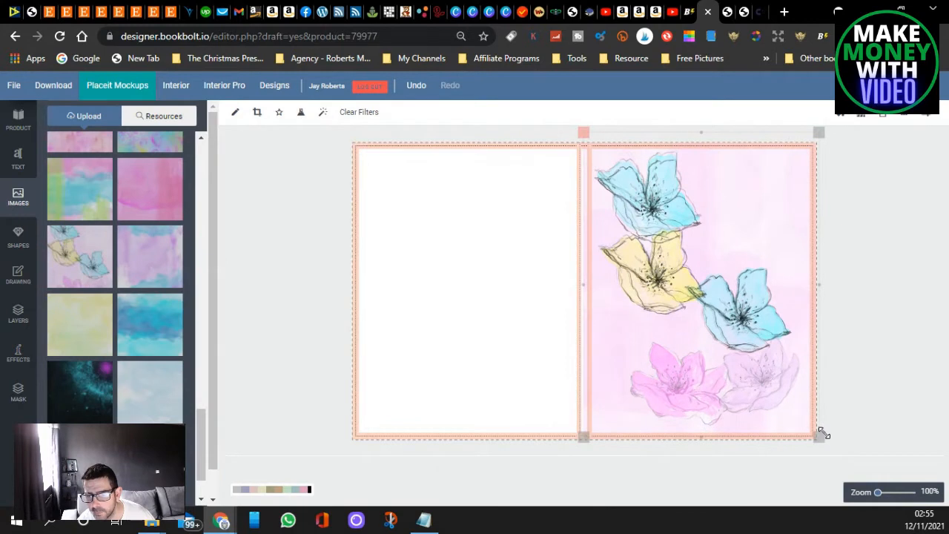
drag(711, 324, 711, 329)
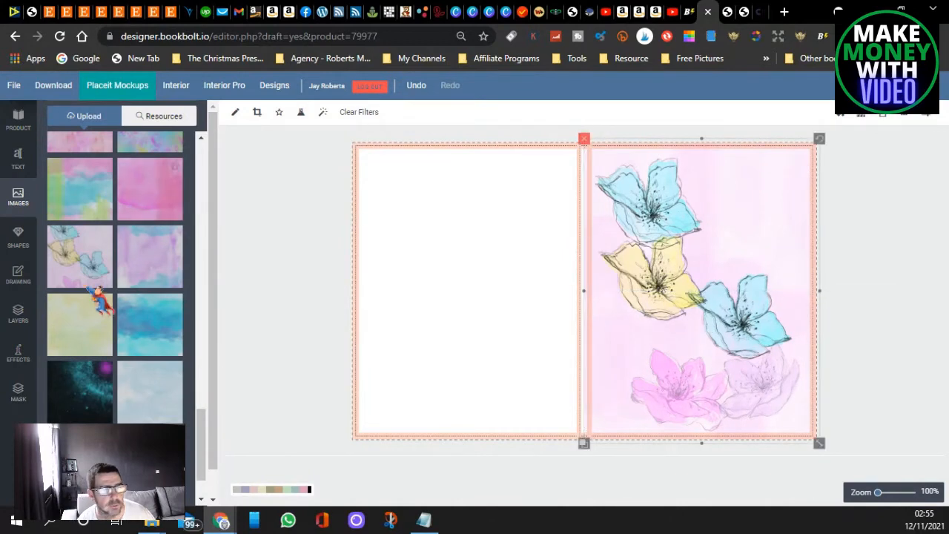
Step: Place the same floral image on the back cover and scale and align it to fill the panel up to the spine
drag(67, 266, 452, 281)
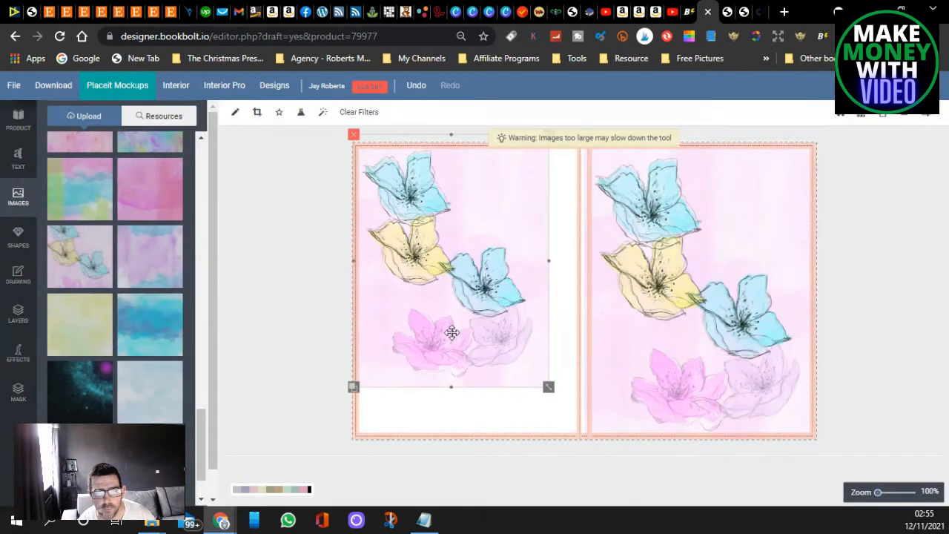
drag(451, 331, 449, 329)
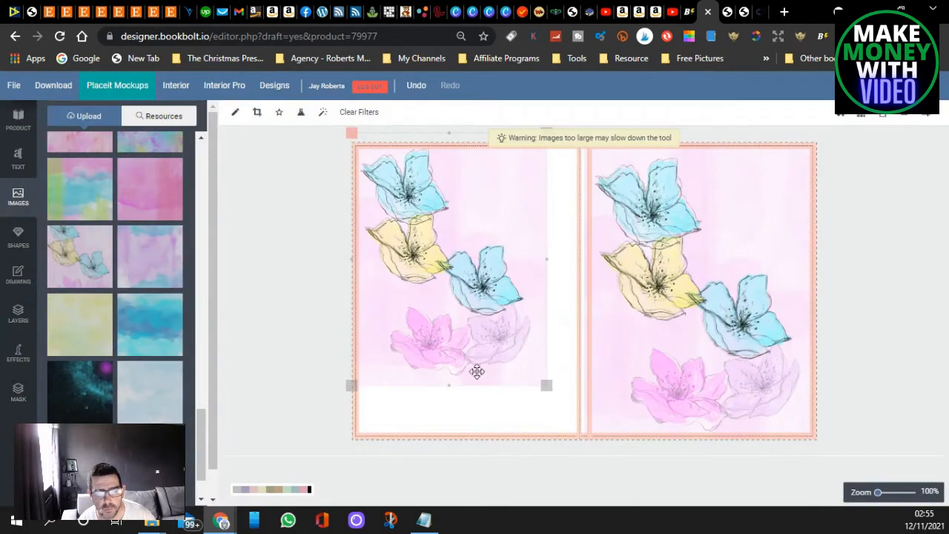
drag(546, 384, 580, 435)
drag(502, 354, 512, 369)
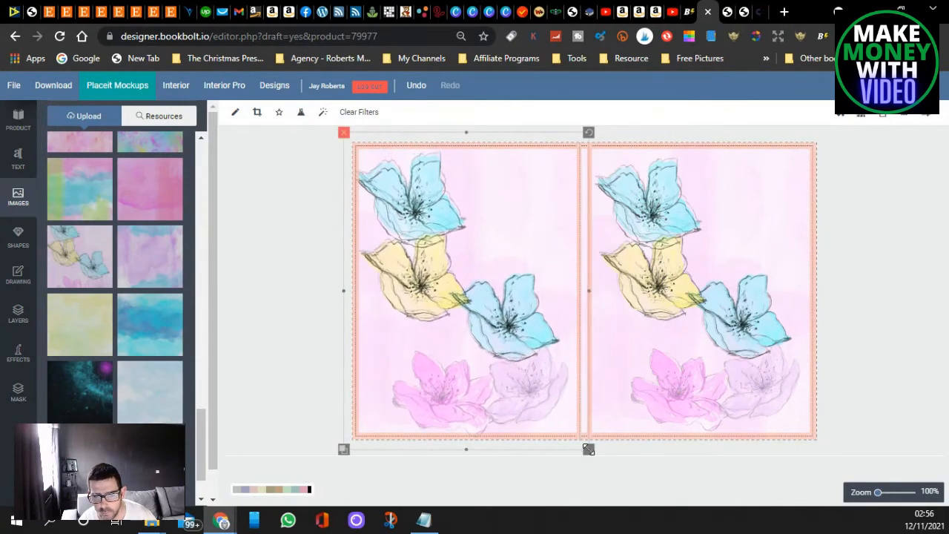
drag(588, 449, 584, 442)
drag(510, 396, 511, 396)
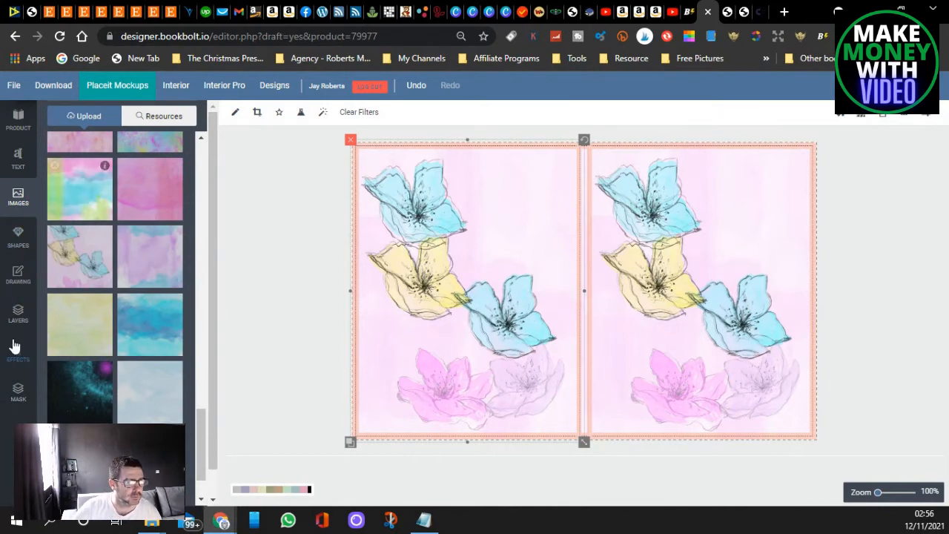
Step: Add a rectangle shape covering the full spine and fill it with pink #ee96ff
click(19, 235)
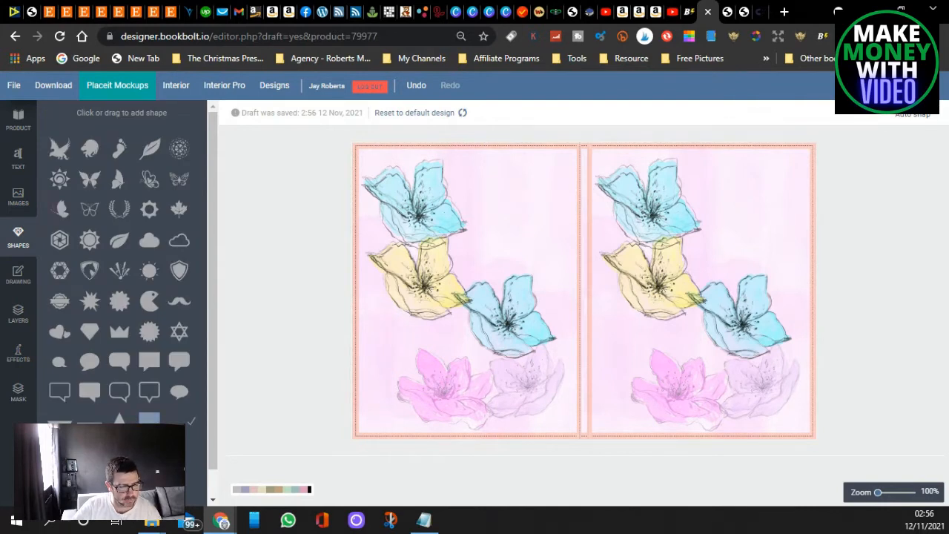
drag(149, 419, 615, 109)
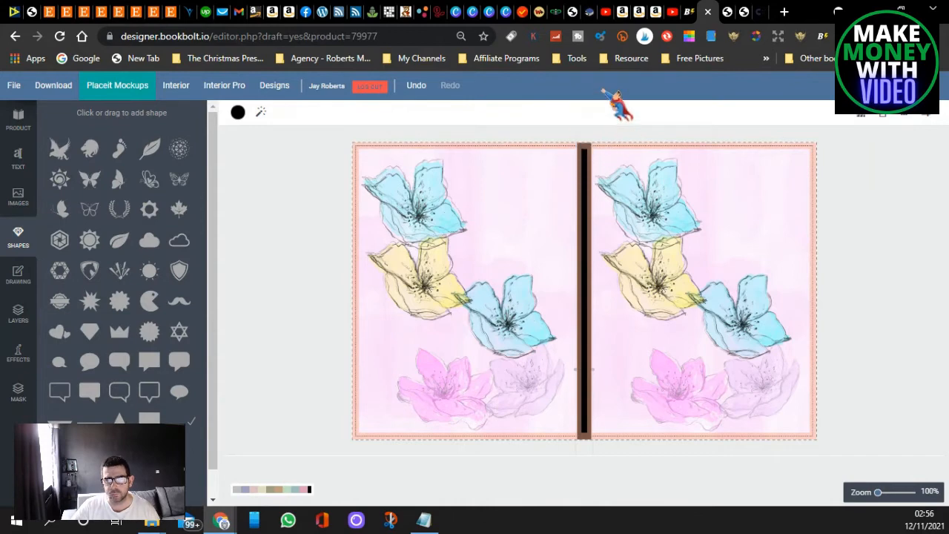
click(238, 112)
click(318, 170)
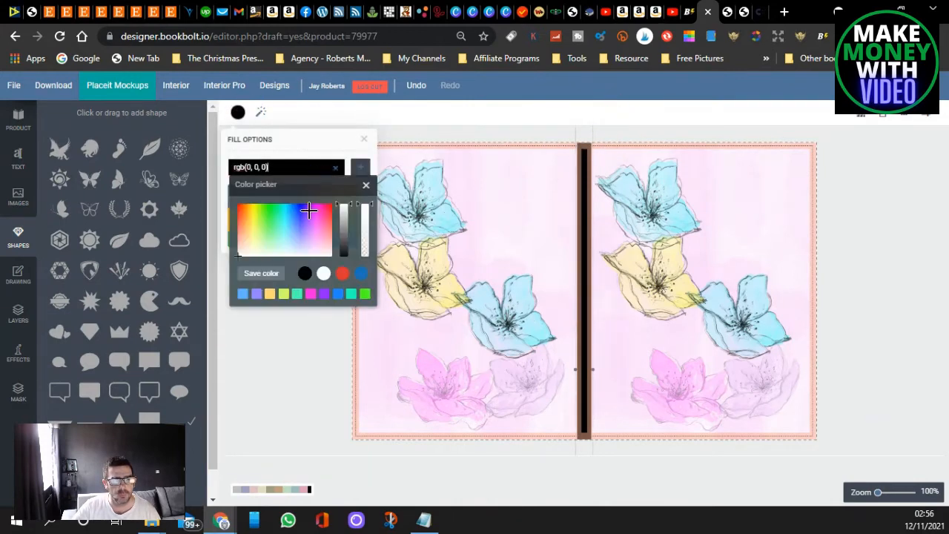
drag(237, 256, 313, 234)
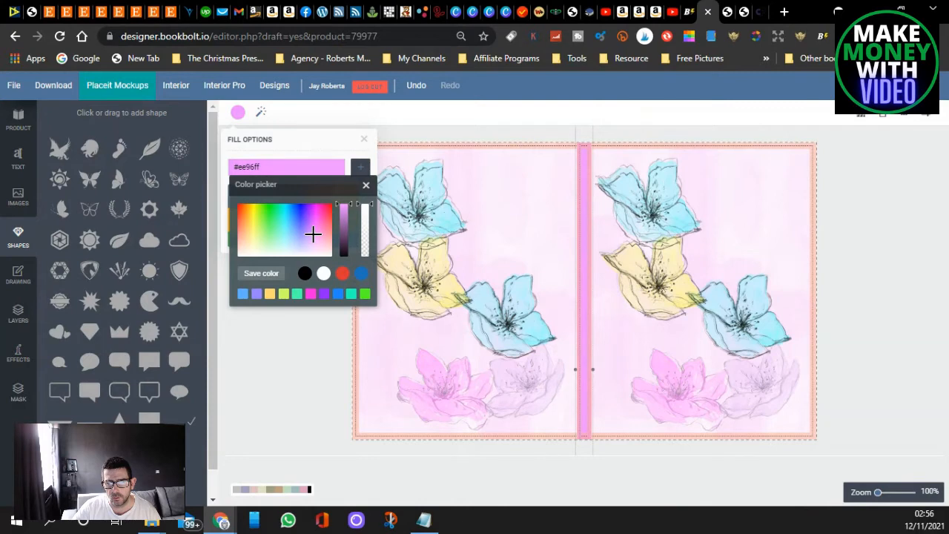
click(293, 366)
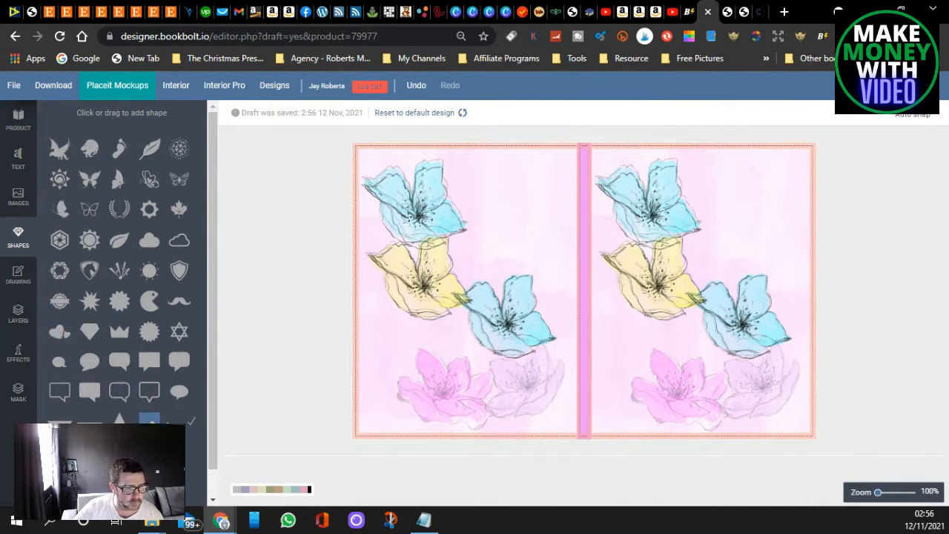
drag(149, 417, 767, 197)
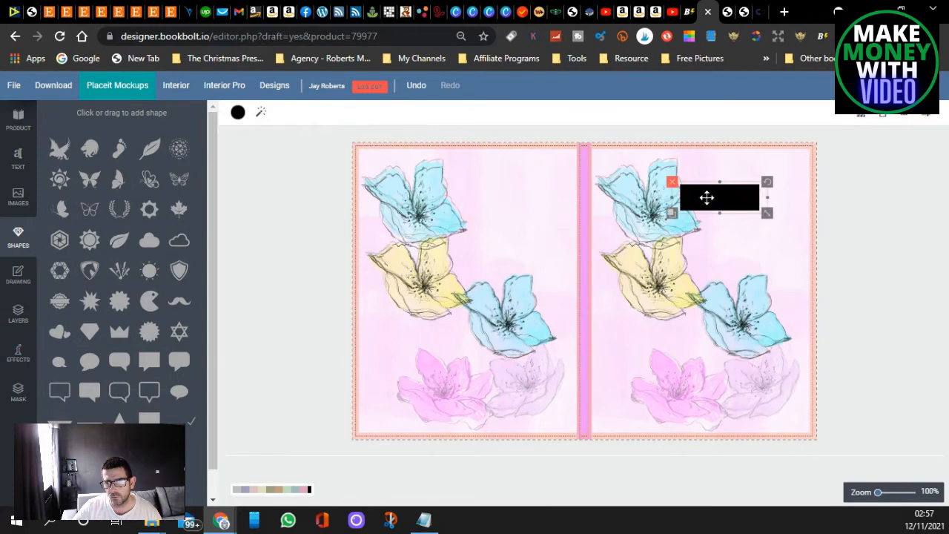
drag(707, 197, 741, 195)
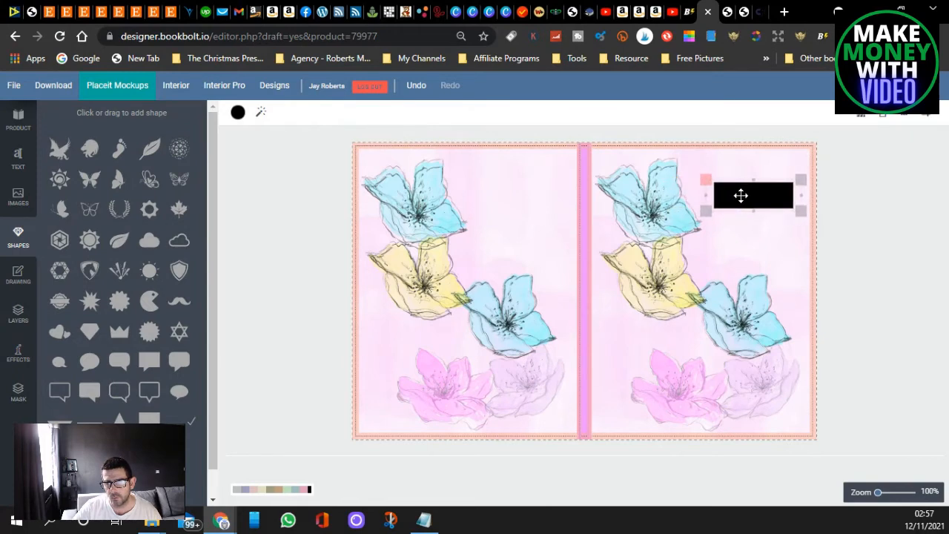
drag(741, 195, 742, 195)
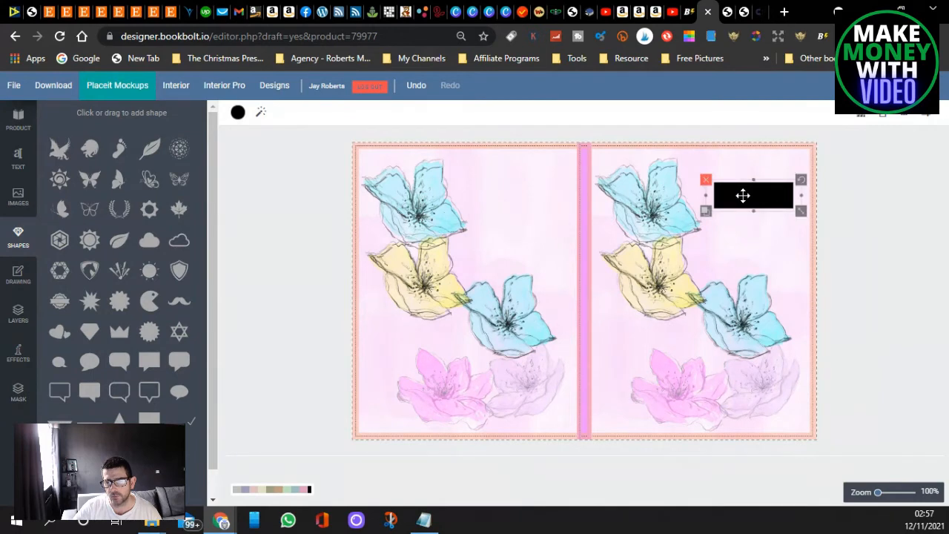
click(706, 180)
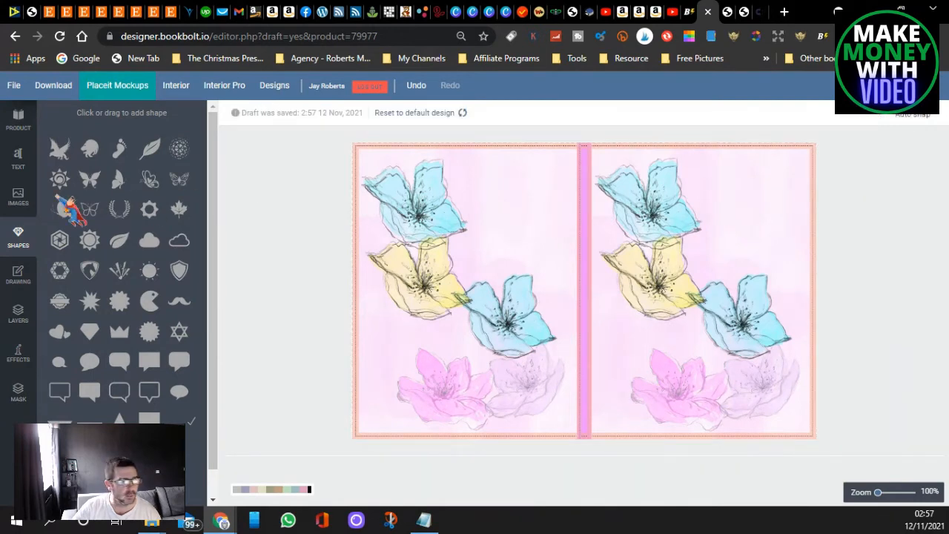
Step: Add an Anton text element, move it to the upper part of the front cover beside the blue flower and enlarge it
click(20, 159)
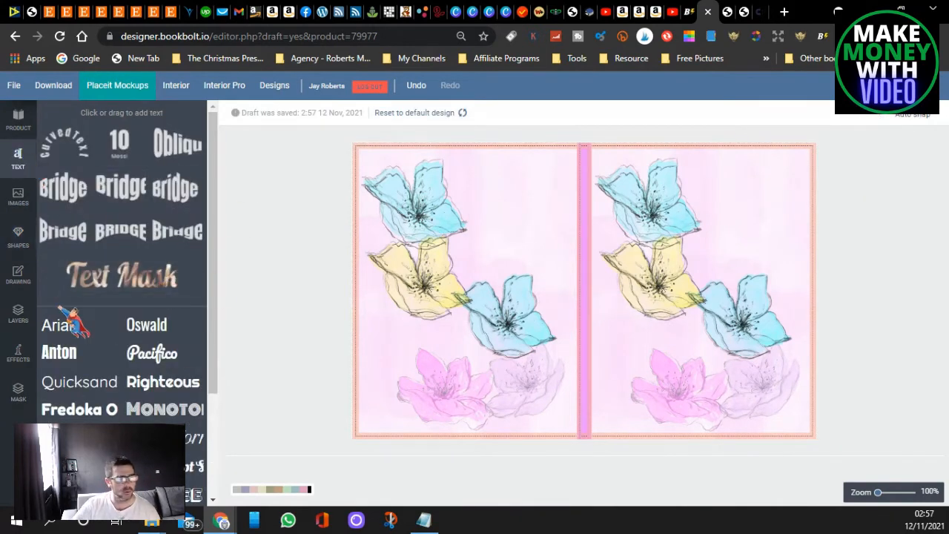
click(66, 354)
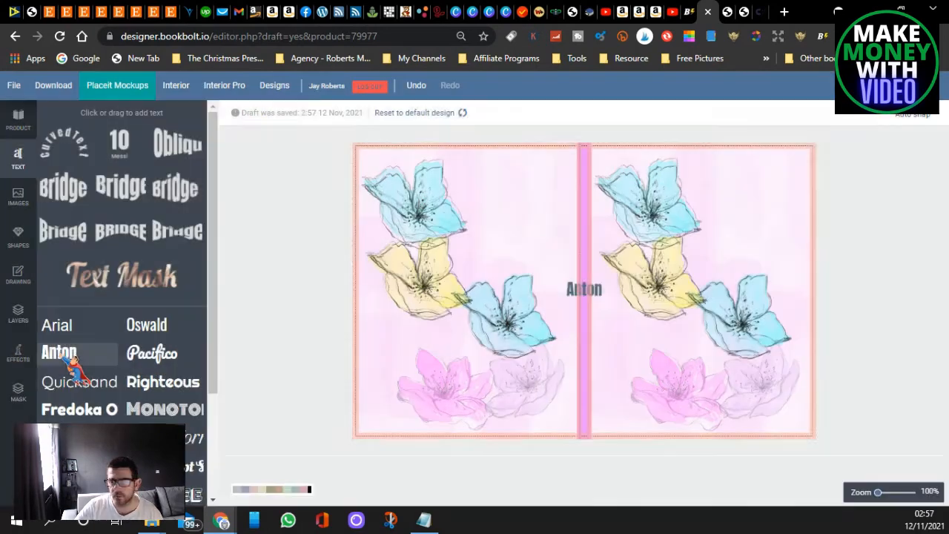
drag(583, 289, 798, 222)
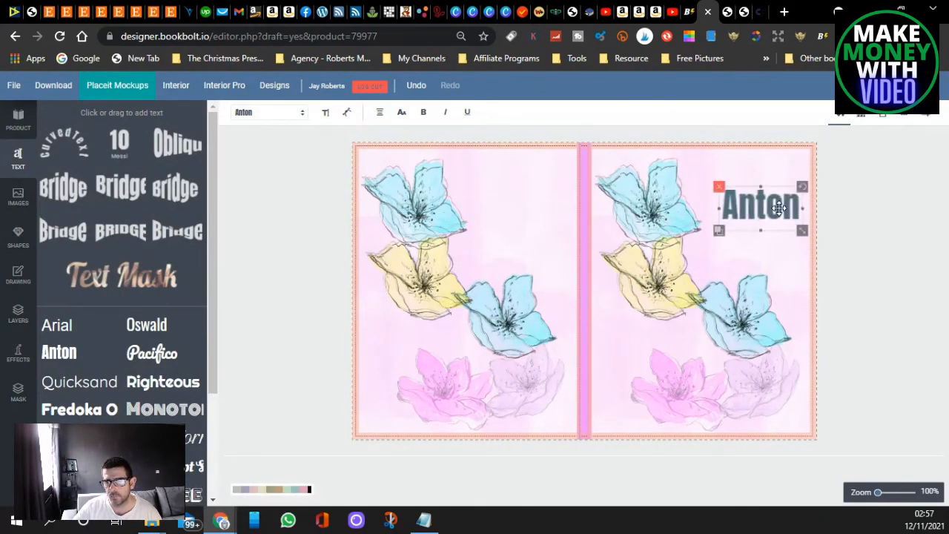
Step: Replace the placeholder text on the front cover with the title "Notebook"
click(779, 208)
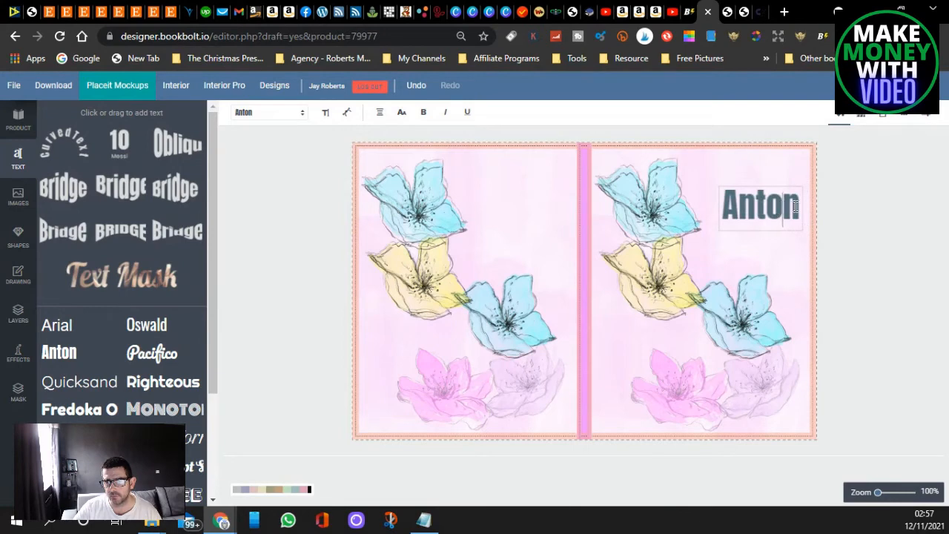
key(BackSpace)
key(BackSpace)
key(BackSpace)
key(BackSpace)
key(BackSpace)
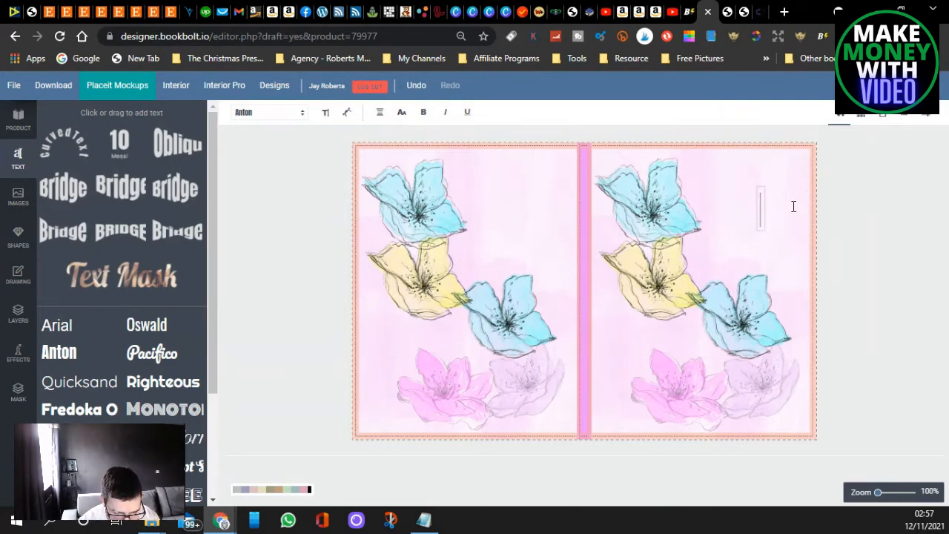
text(Noo)
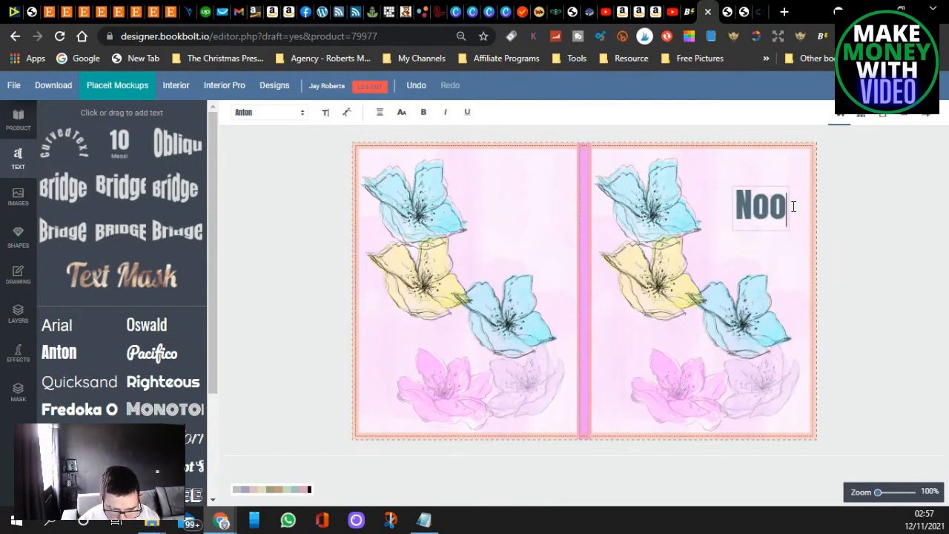
key(BackSpace)
text(teb)
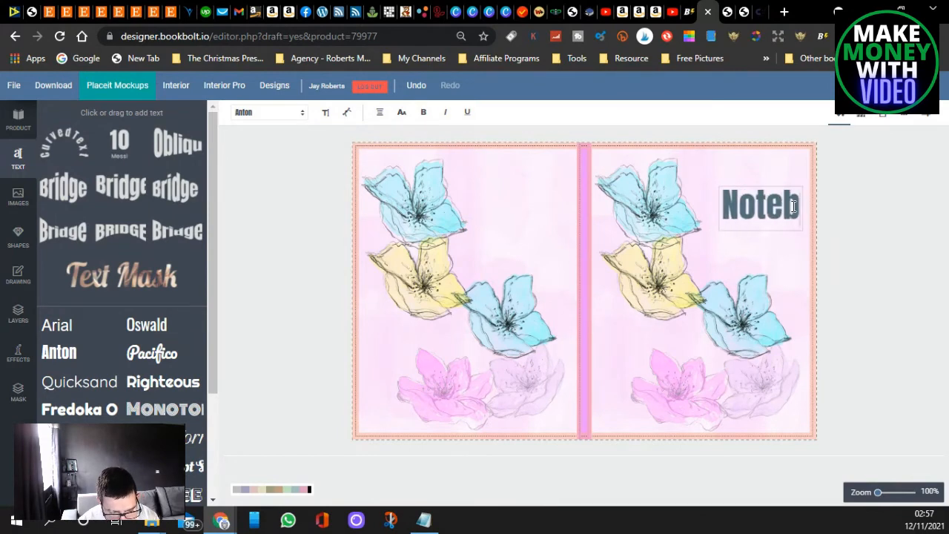
text(ook)
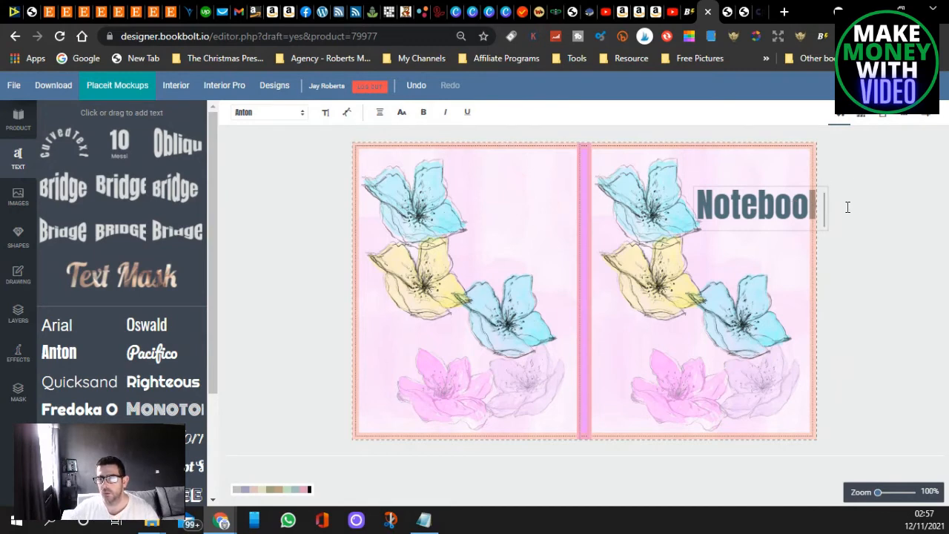
Step: Reposition the "Notebook" title and shrink it to fit inside the front cover, clear of the blue flower
mouse_move(756, 226)
mouse_down()
mouse_move(726, 213)
mouse_move(768, 226)
mouse_move(756, 234)
mouse_up()
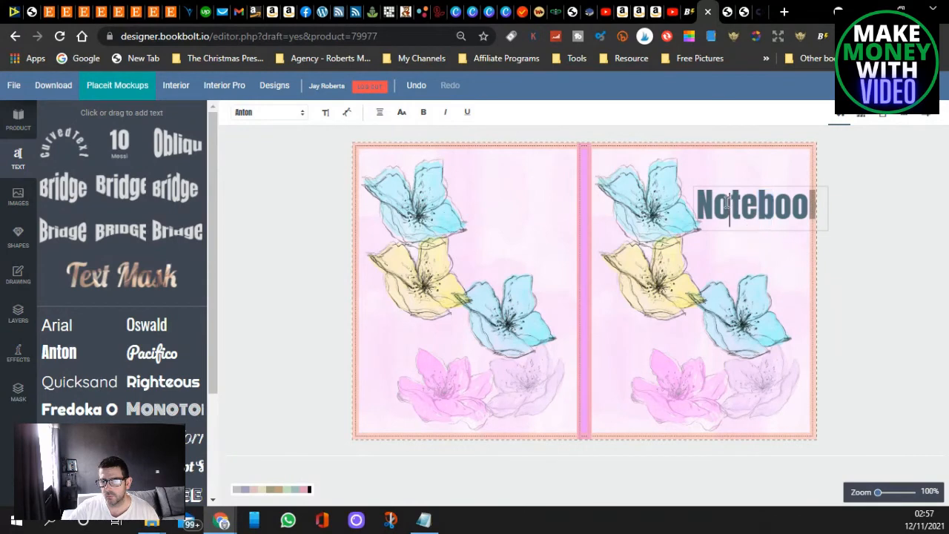
click(734, 234)
drag(745, 214, 730, 211)
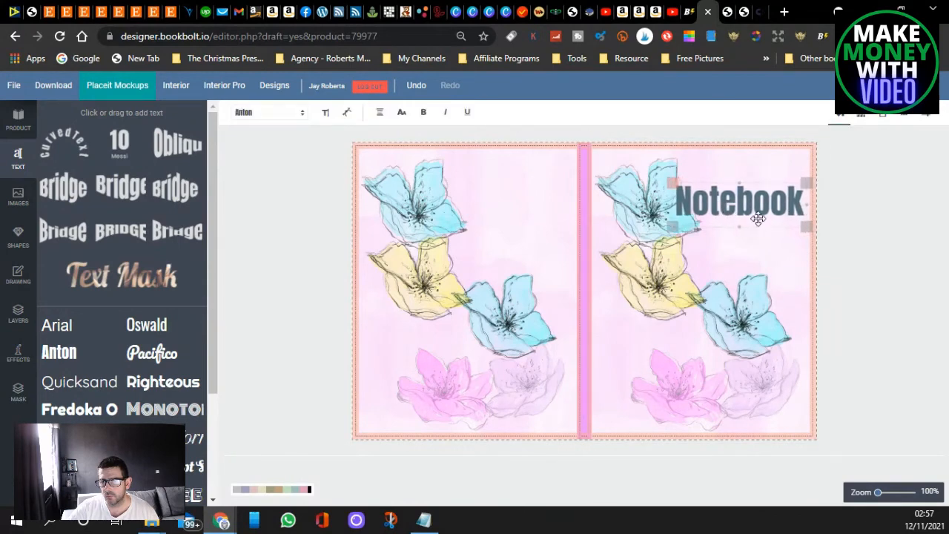
drag(793, 225, 756, 206)
double_click(757, 206)
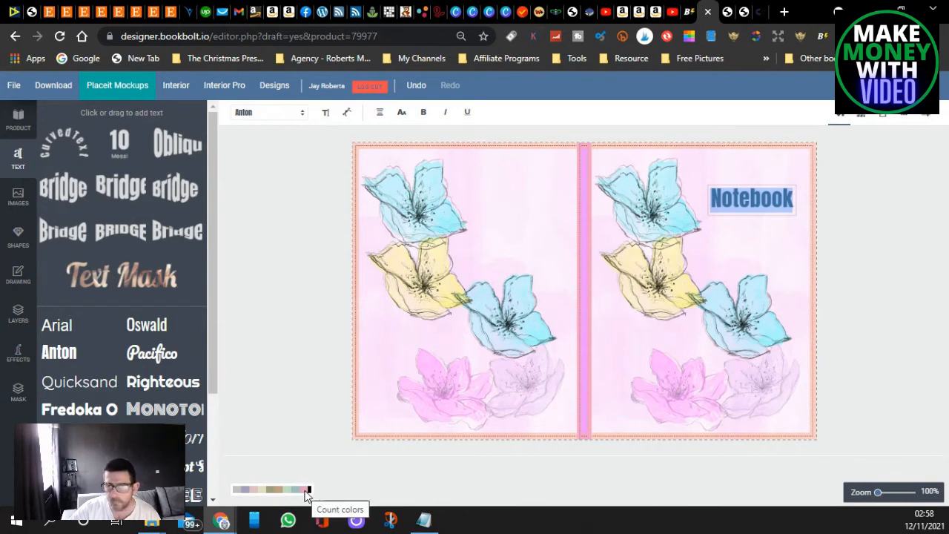
click(297, 344)
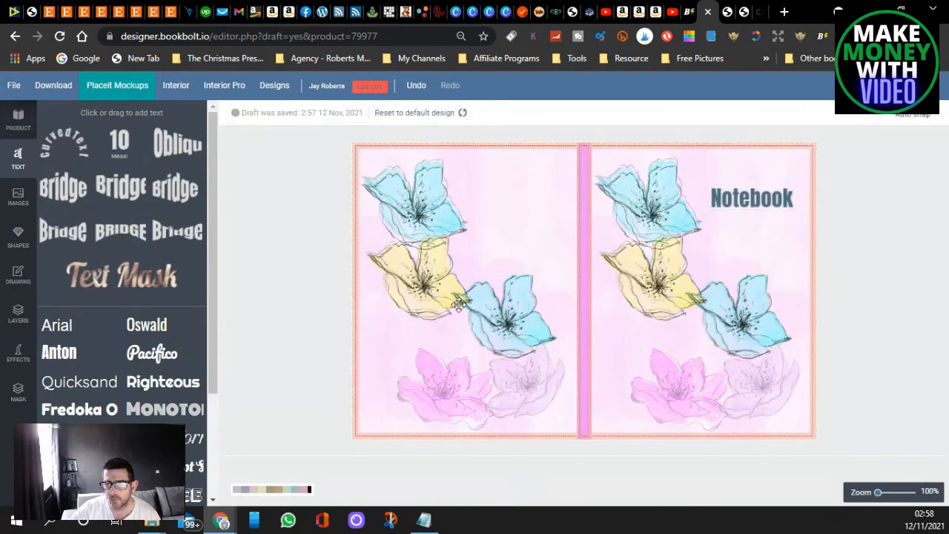
click(754, 208)
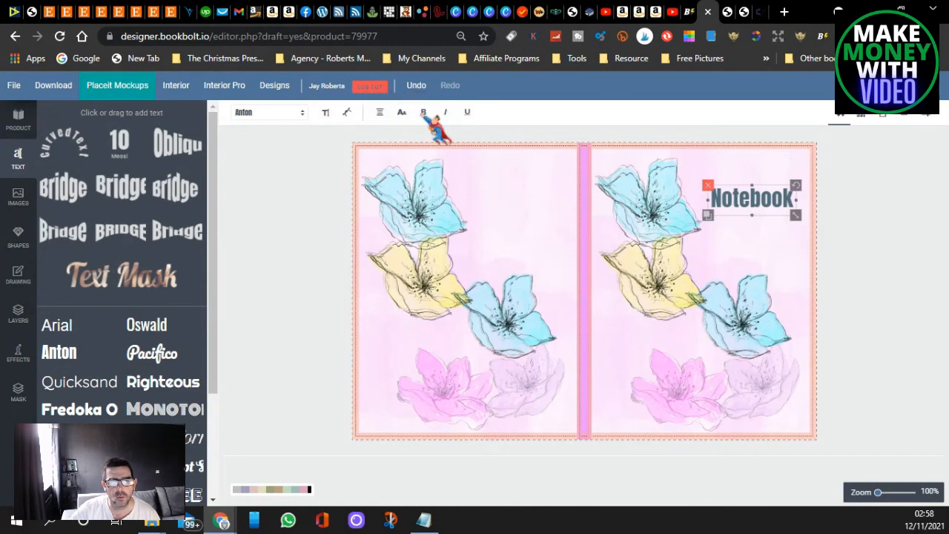
click(327, 113)
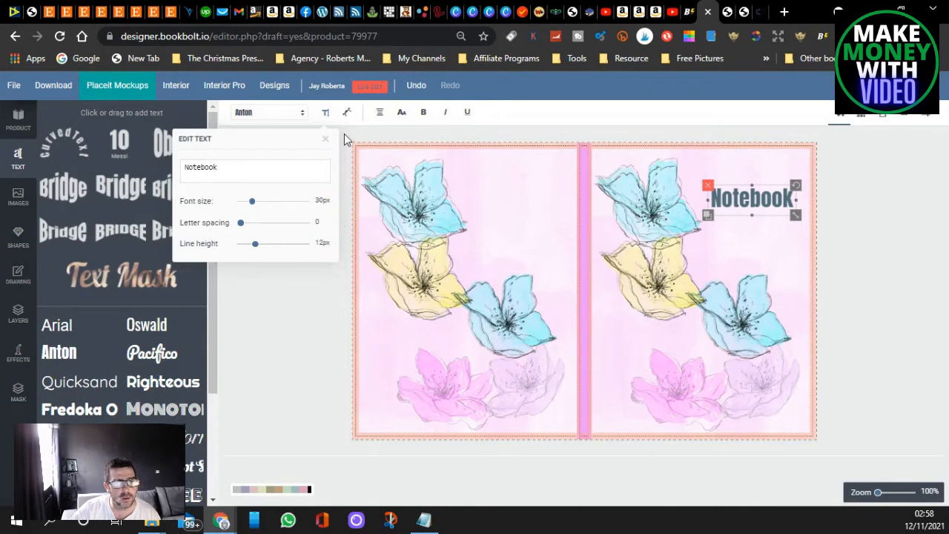
click(325, 141)
click(759, 200)
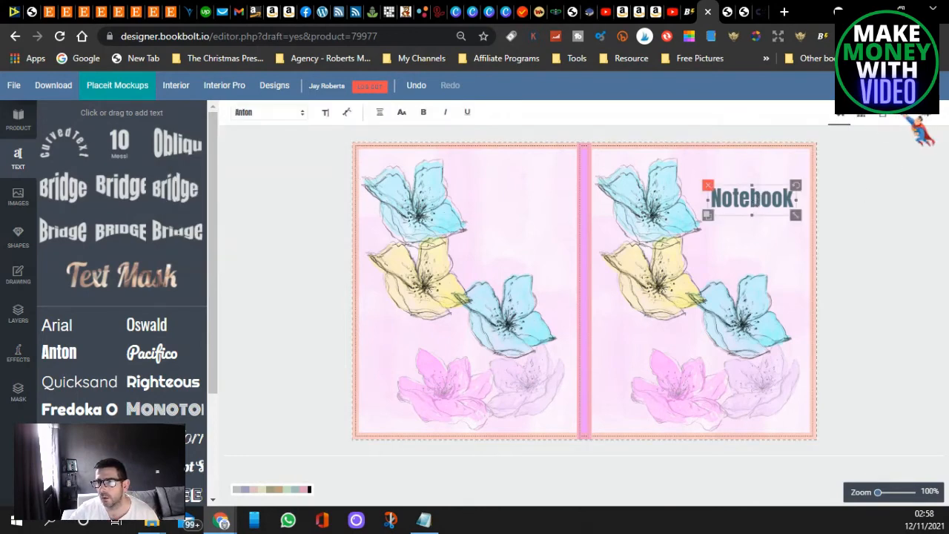
Step: Fill the "Notebook" title with bright pink #f442ee and deselect it
click(845, 117)
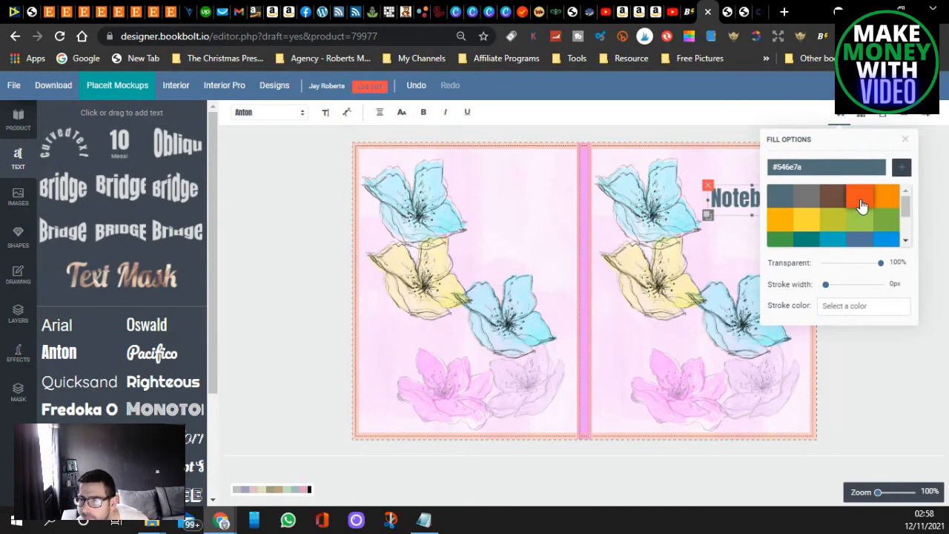
click(861, 206)
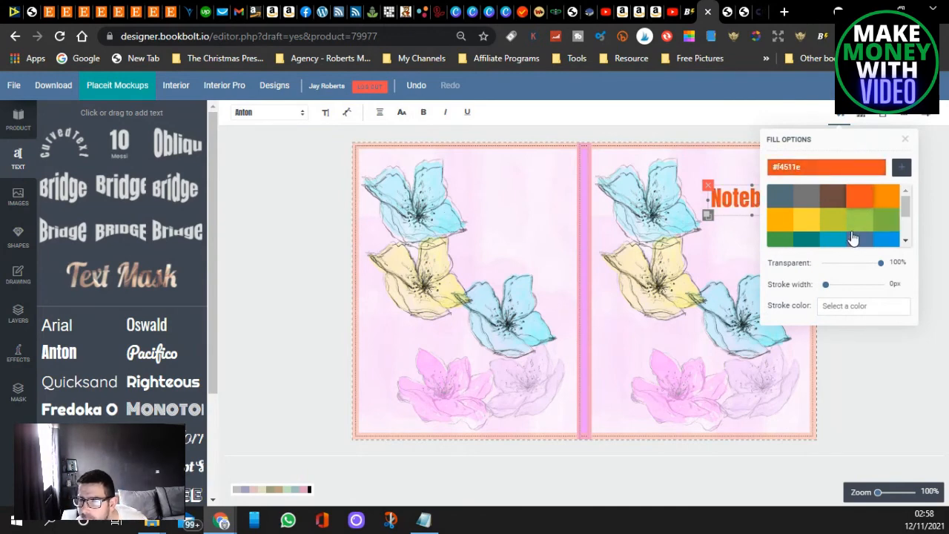
click(852, 170)
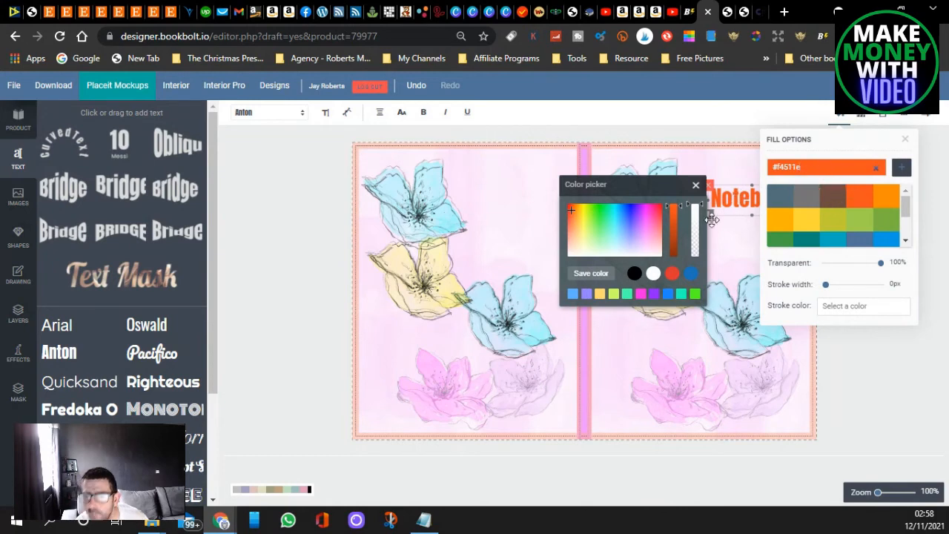
drag(569, 212, 643, 216)
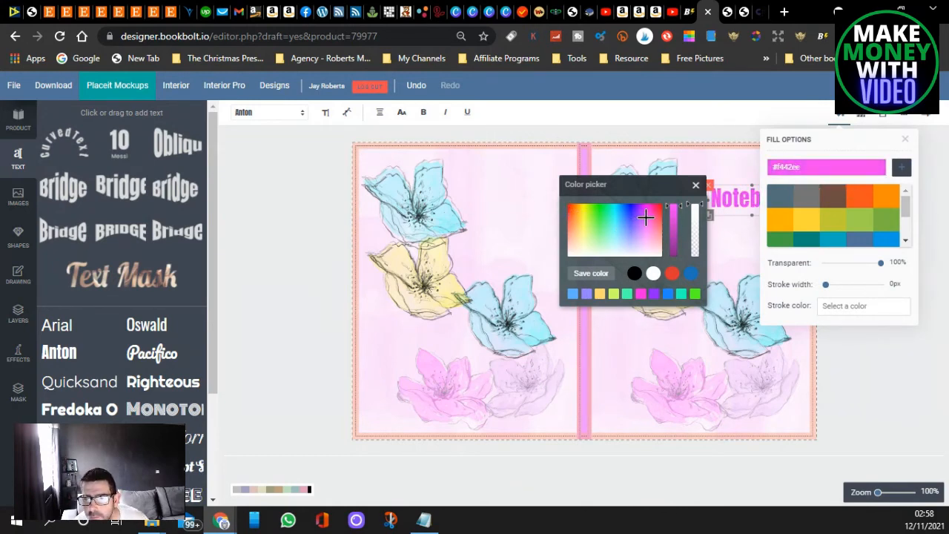
click(308, 227)
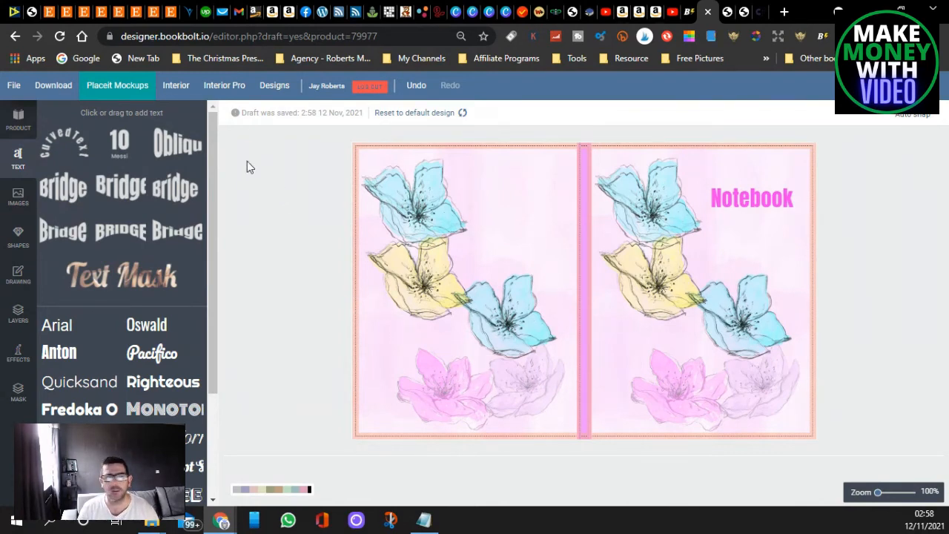
Step: Download the finished cover design and switch to the Make Money With Video channel on YouTube
click(56, 86)
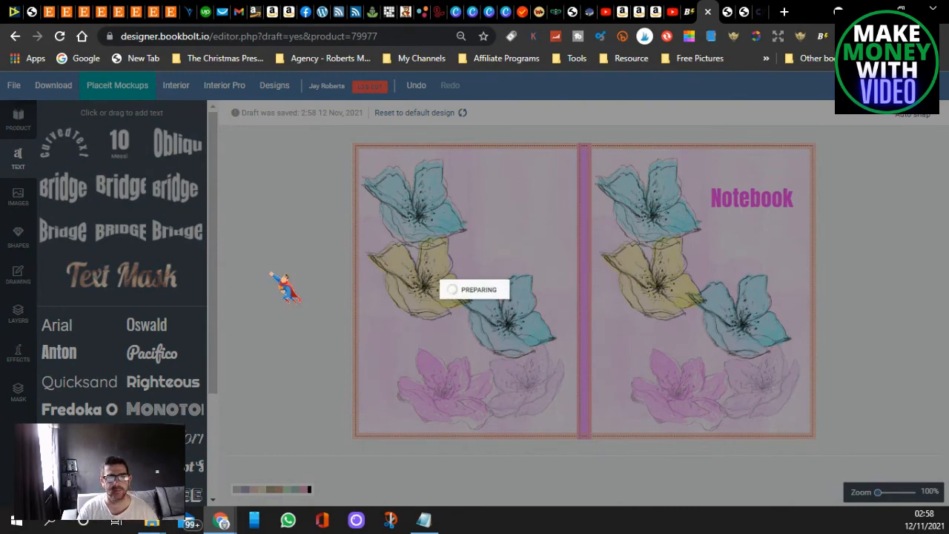
click(672, 12)
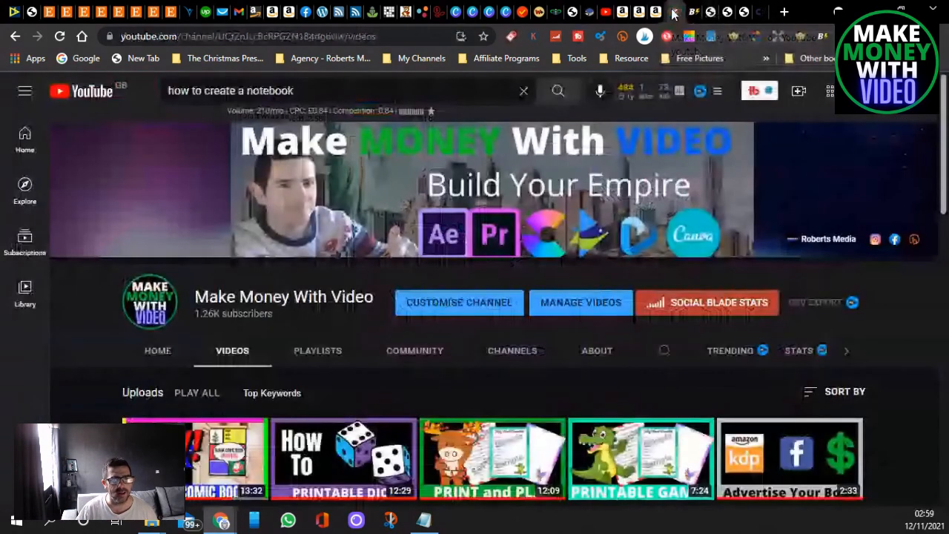